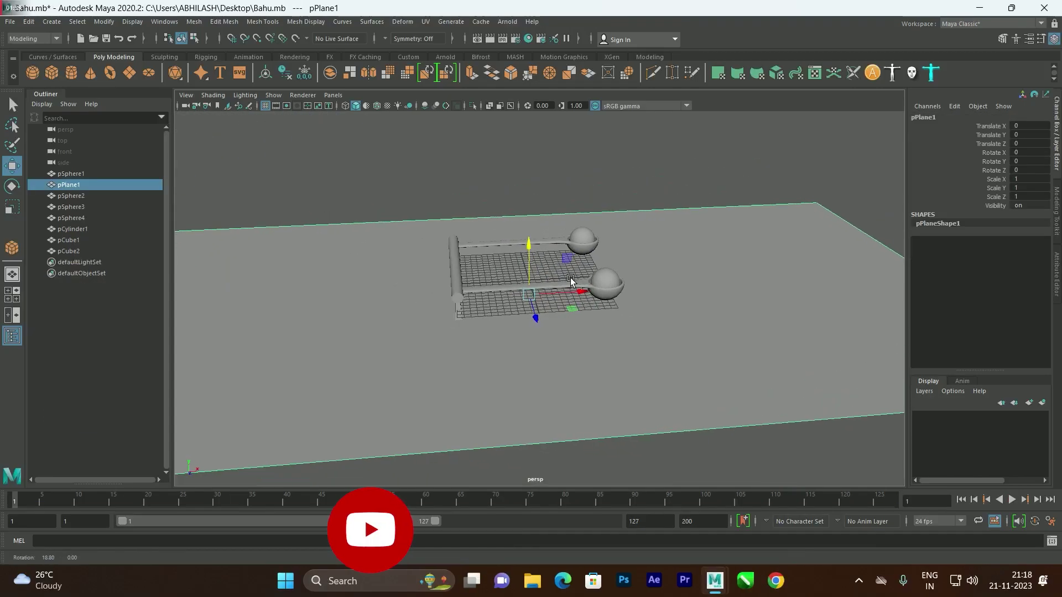
Step: Select every object in the scene and delete all construction history
left_click_drag(611, 204, 546, 286, "alt")
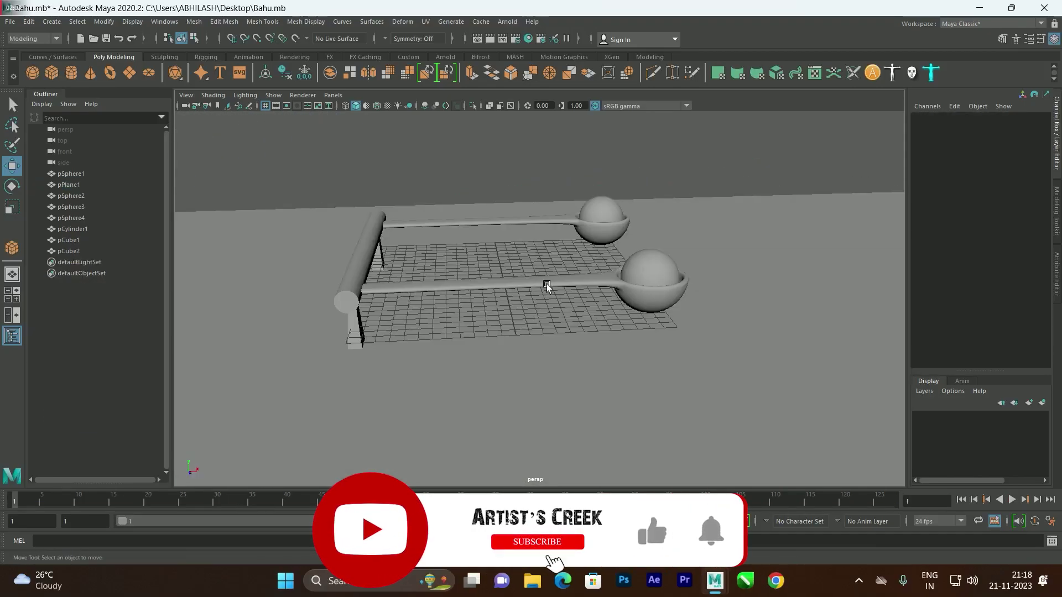
left_click_drag(635, 301, 486, 316, "alt")
middle_click_drag(575, 300, 541, 307, "alt")
right_click_drag(541, 308, 506, 260, "alt")
left_click_drag(579, 291, 531, 303, "alt")
right_click_drag(531, 304, 351, 230, "alt")
left_click_drag(335, 181, 633, 382)
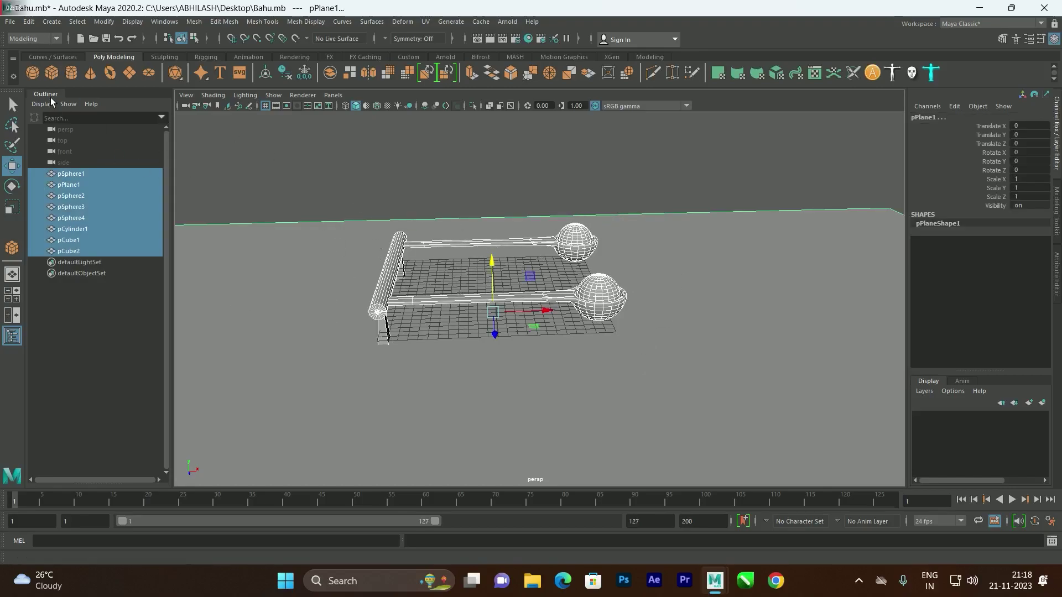
left_click(26, 23)
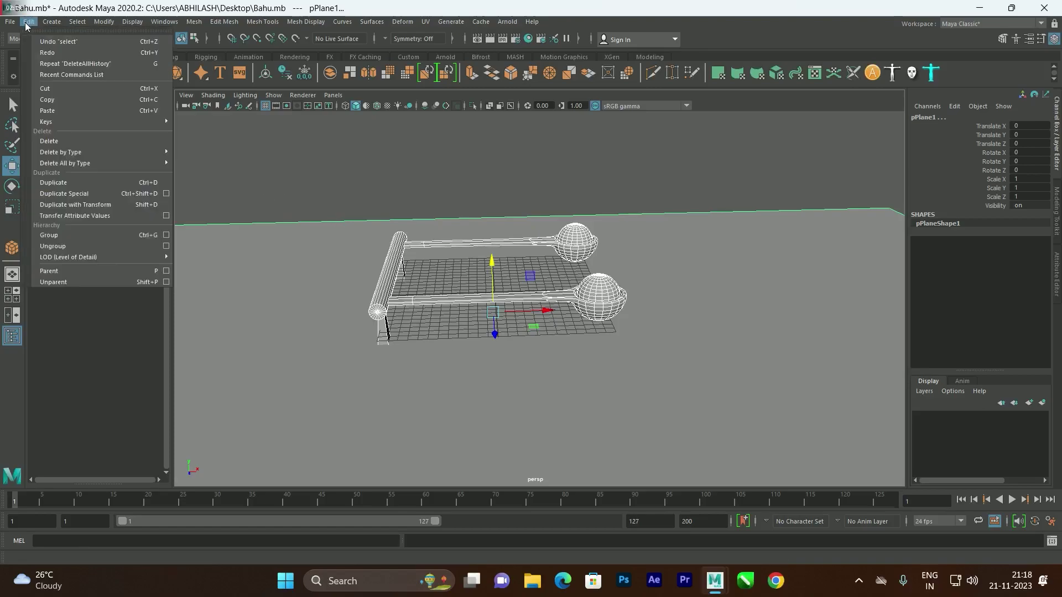
mouse_move(111, 167)
left_click(204, 165)
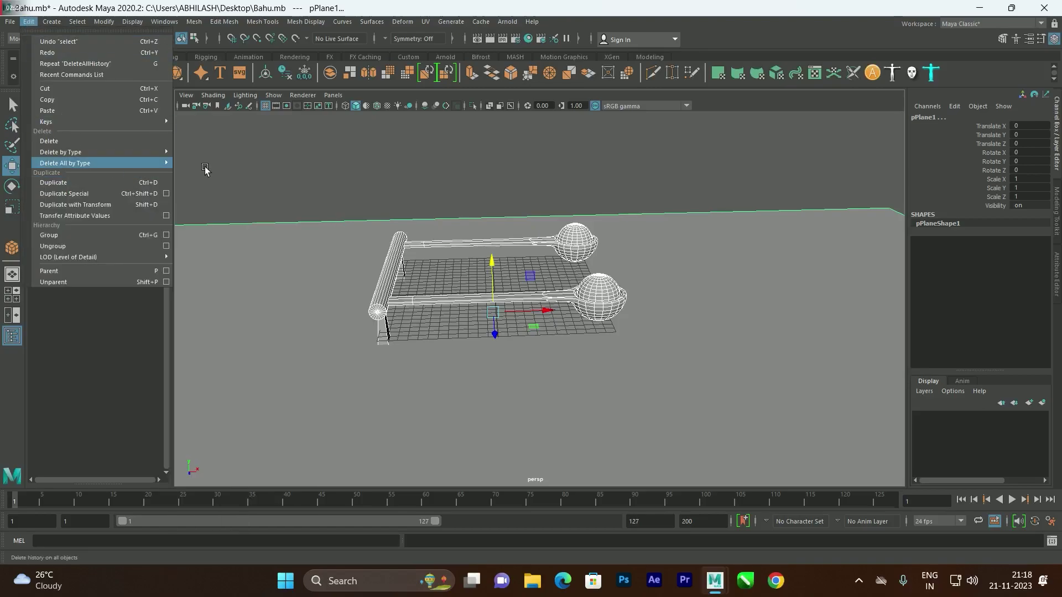
left_click(472, 188)
Step: Freeze the transformations of all the selected objects and deselect them
left_click(104, 22)
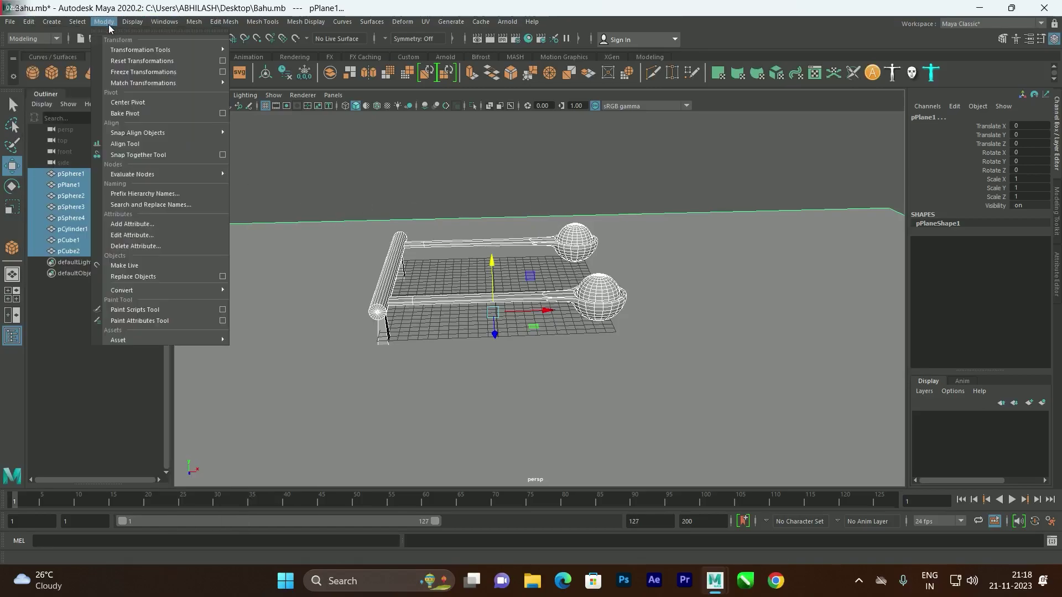
left_click(140, 72)
left_click(476, 184)
Step: Play the scene's timeline from a close view of the model and return to the first frame
left_click_drag(551, 270, 505, 293, "alt")
middle_click_drag(540, 281, 481, 311, "alt")
scroll(480, 319, "up", 4)
left_click_drag(480, 322, 534, 312, "alt")
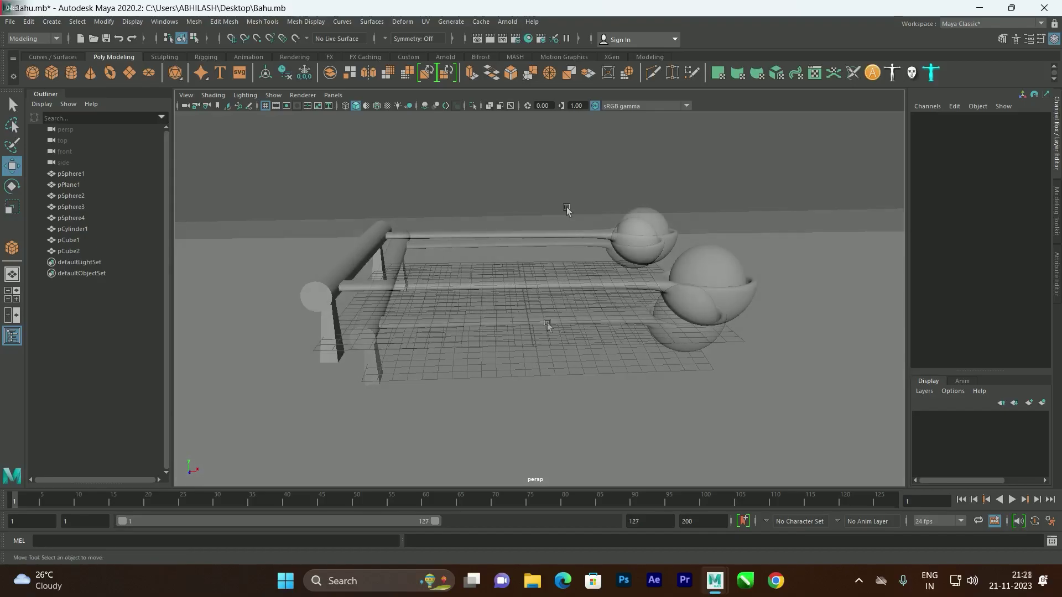
left_click_drag(532, 228, 510, 296, "alt")
left_click(496, 290)
scroll(497, 236, "up", 3)
left_click(513, 182)
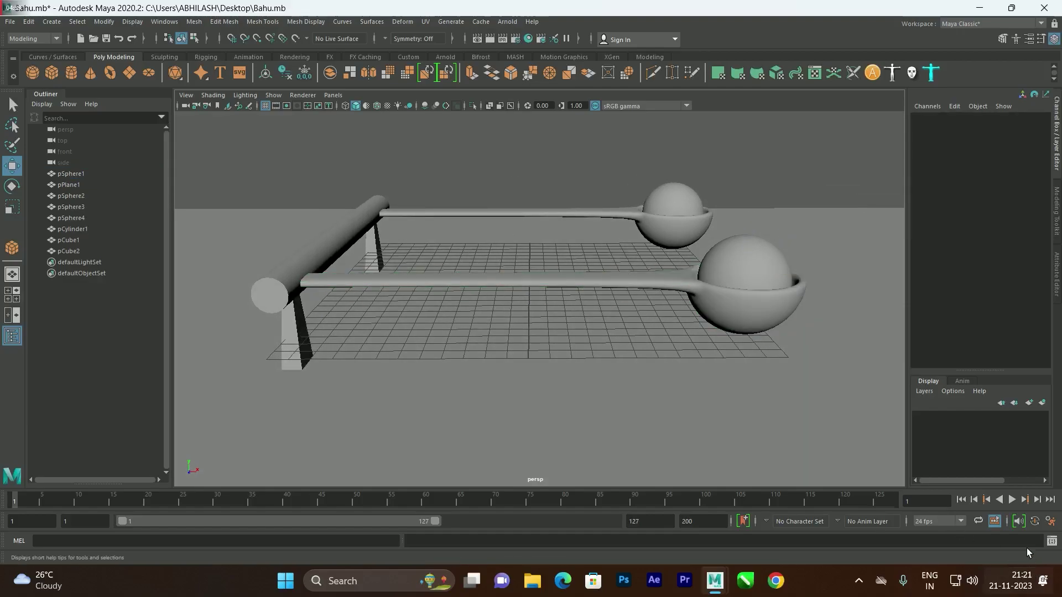
left_click(1011, 499)
left_click(960, 500)
Step: Set the time slider playback speed to 24 fps x 1 and save the preferences
left_click(559, 283)
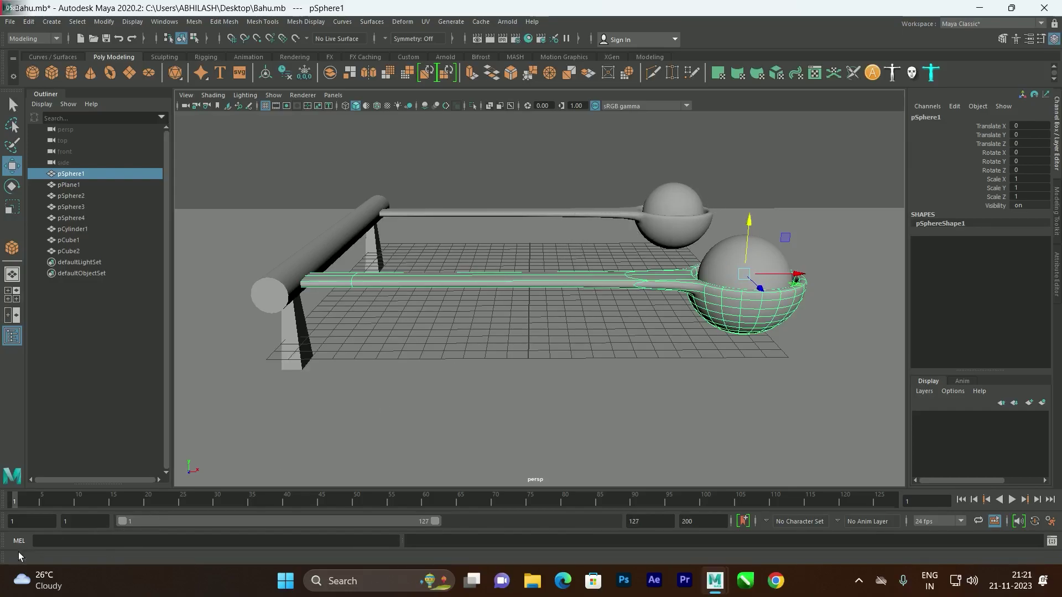
left_click(1049, 528)
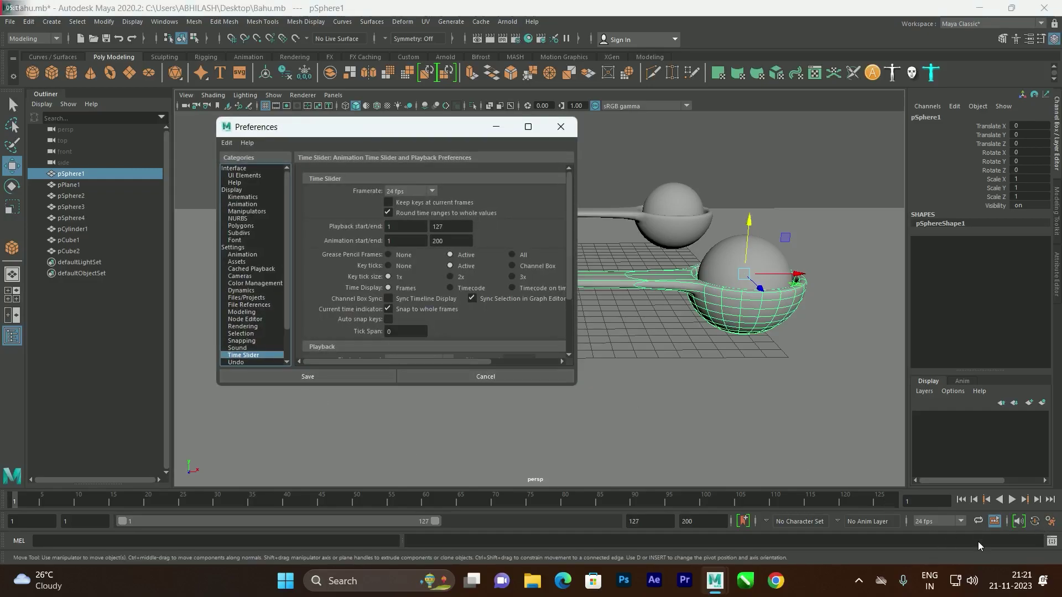
scroll(415, 287, "down", 3)
left_click(412, 294)
left_click(403, 318)
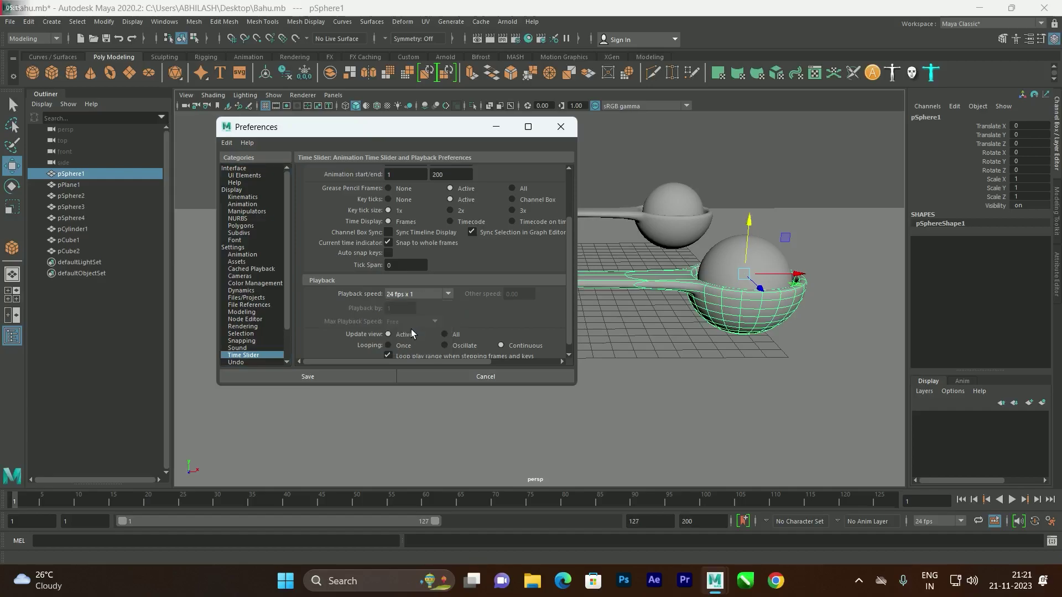
left_click(308, 378)
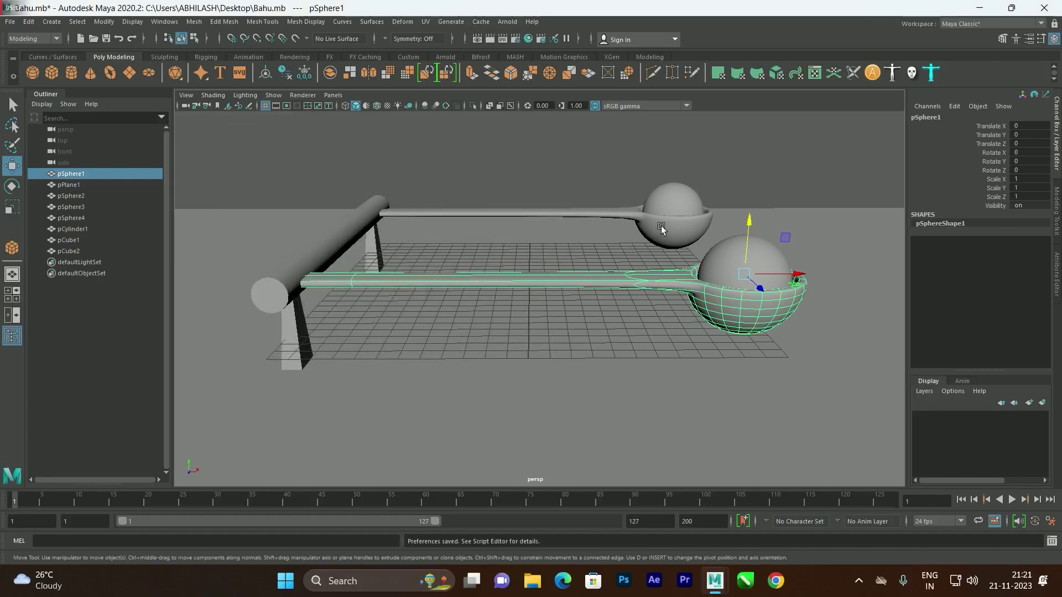
Step: Turn both spoon-shaped arms and both balls into active rigid bodies
left_click(662, 229, "shift")
left_click(656, 192, "shift")
left_click(760, 258, "shift")
key("F5")
left_click(389, 21)
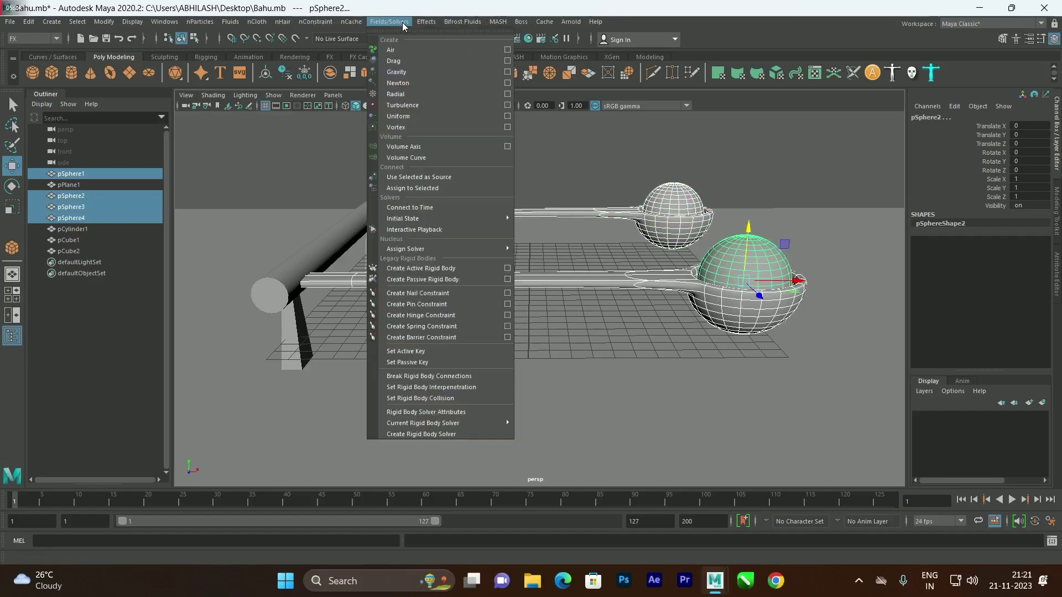
left_click(410, 268)
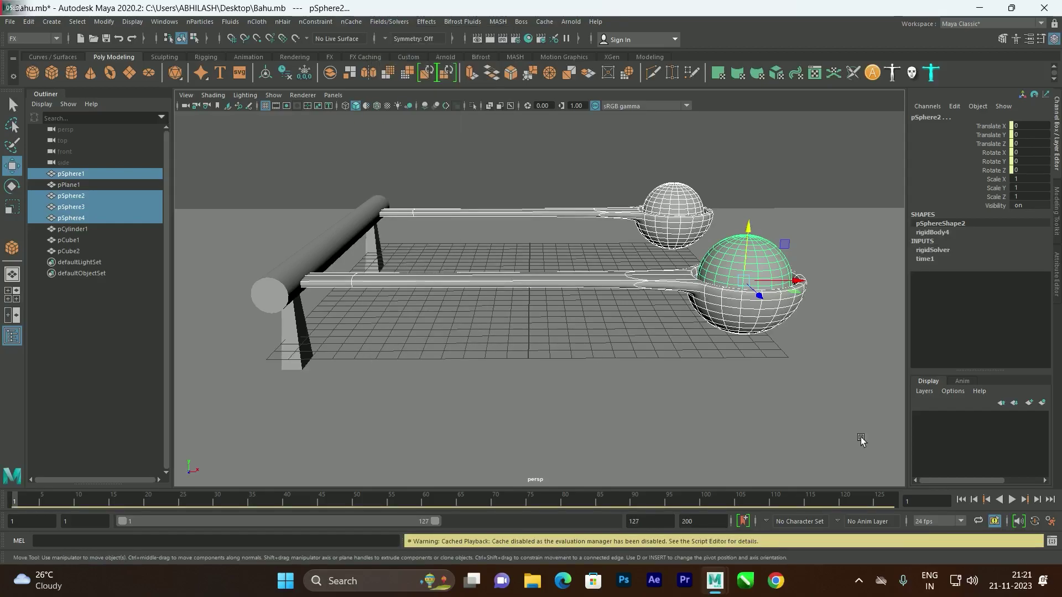
Step: Play the rigid body simulation and rewind it to the first frame
left_click(1012, 499)
left_click(1011, 499)
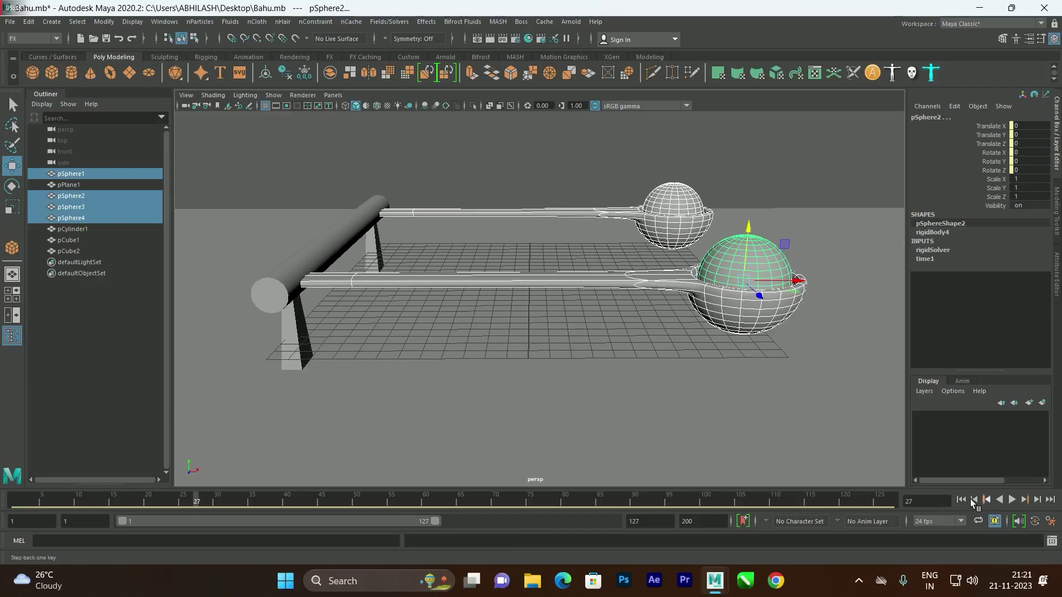
left_click(961, 499)
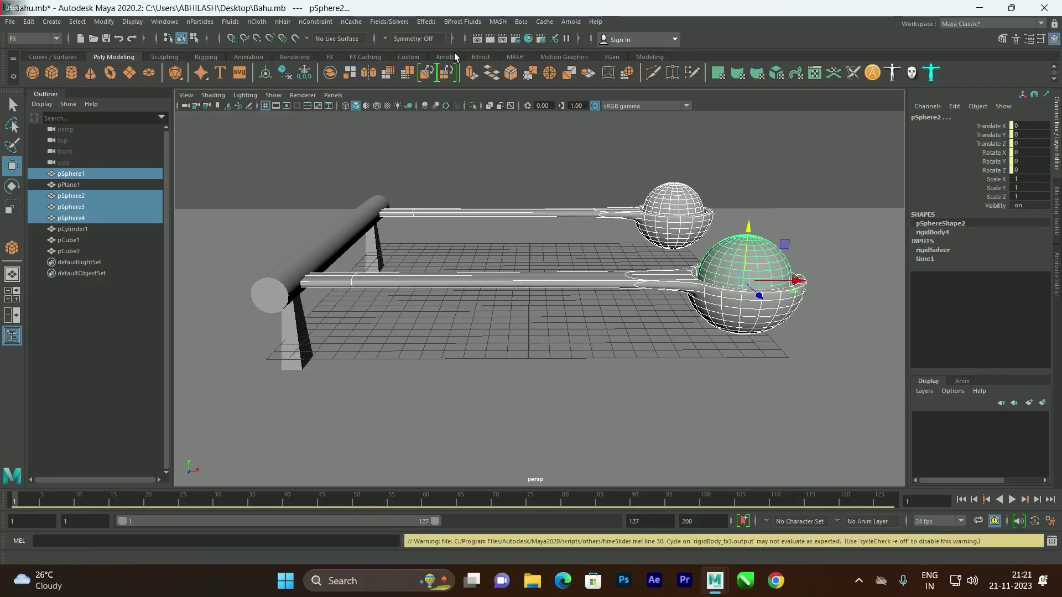
Step: Add a gravity field to the selected arms and balls, and test the fall by playing and rewinding the timeline
left_click(385, 22)
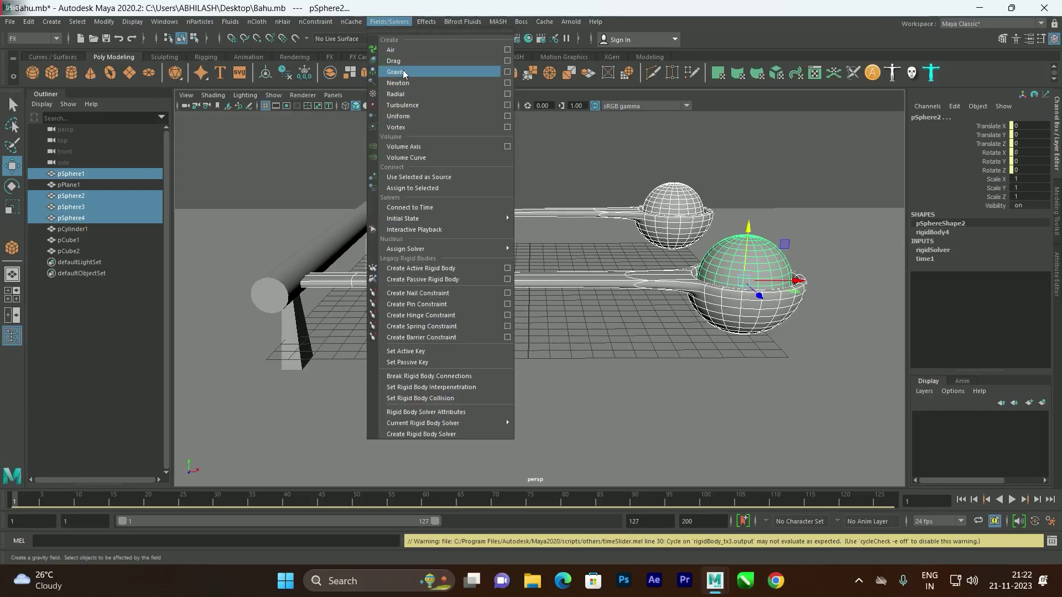
left_click(404, 74)
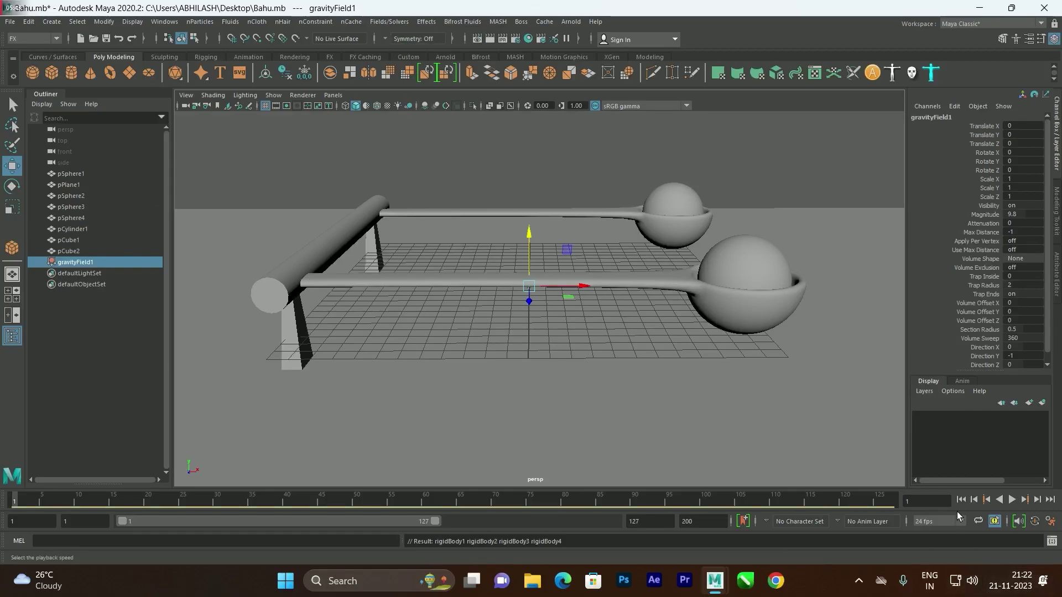
left_click(1011, 500)
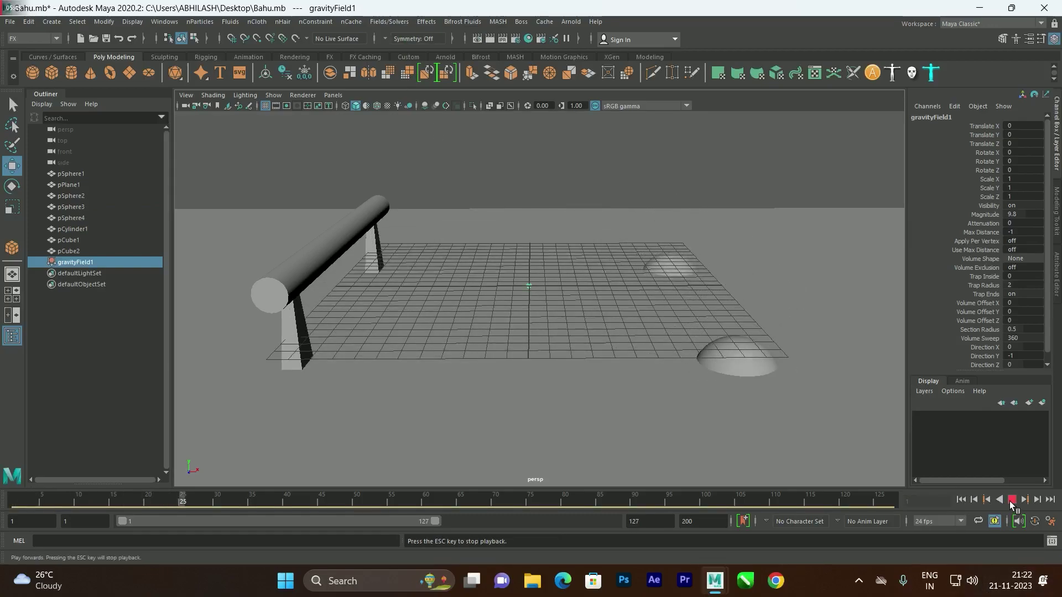
left_click(1011, 500)
left_click(961, 499)
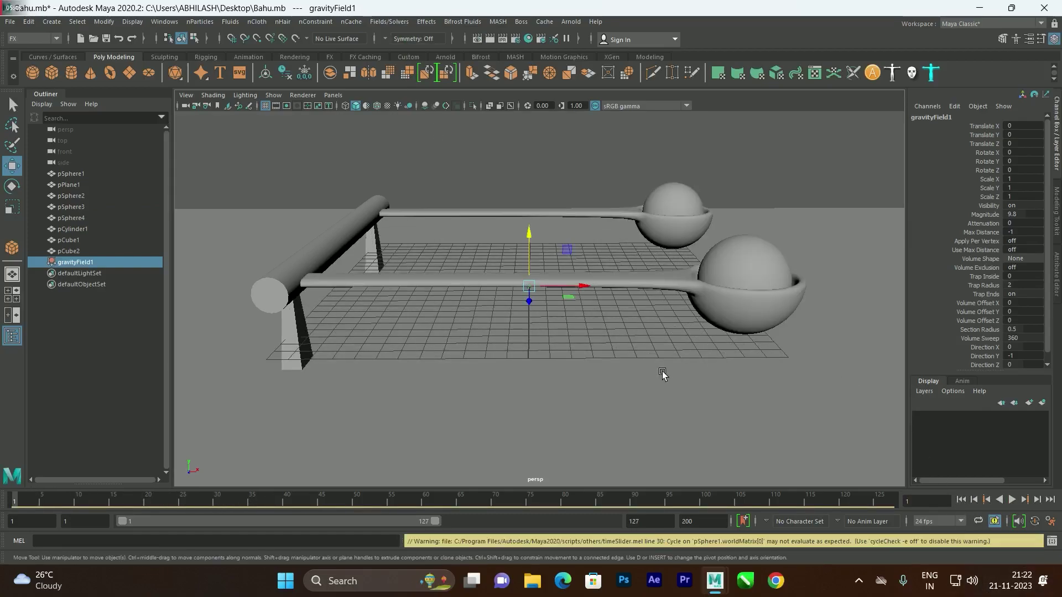
Step: Make the ground plane a passive rigid body, and test the collisions by playing and rewinding the timeline
left_click(652, 366)
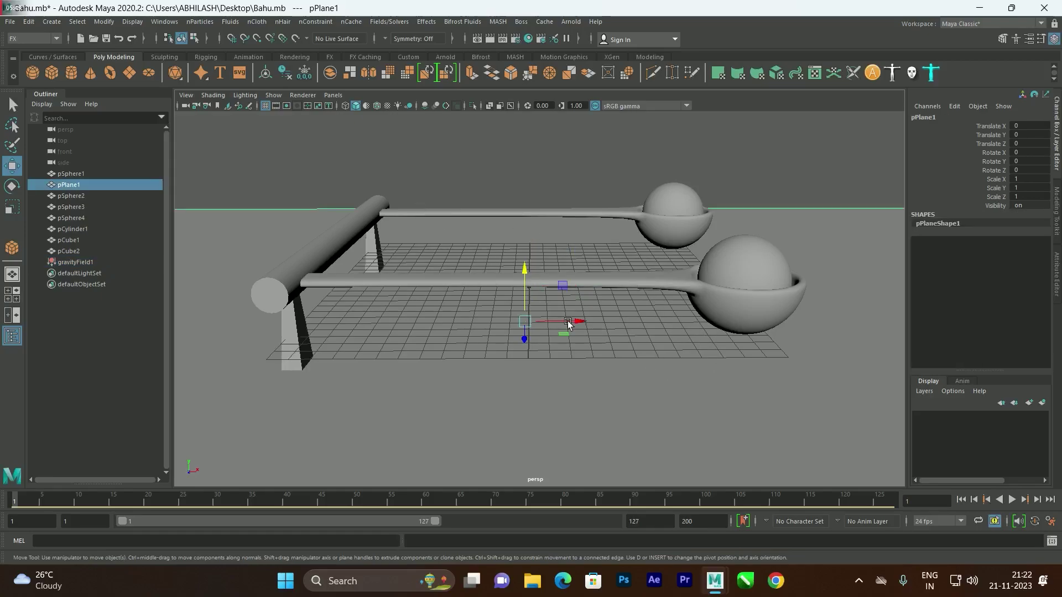
left_click(386, 22)
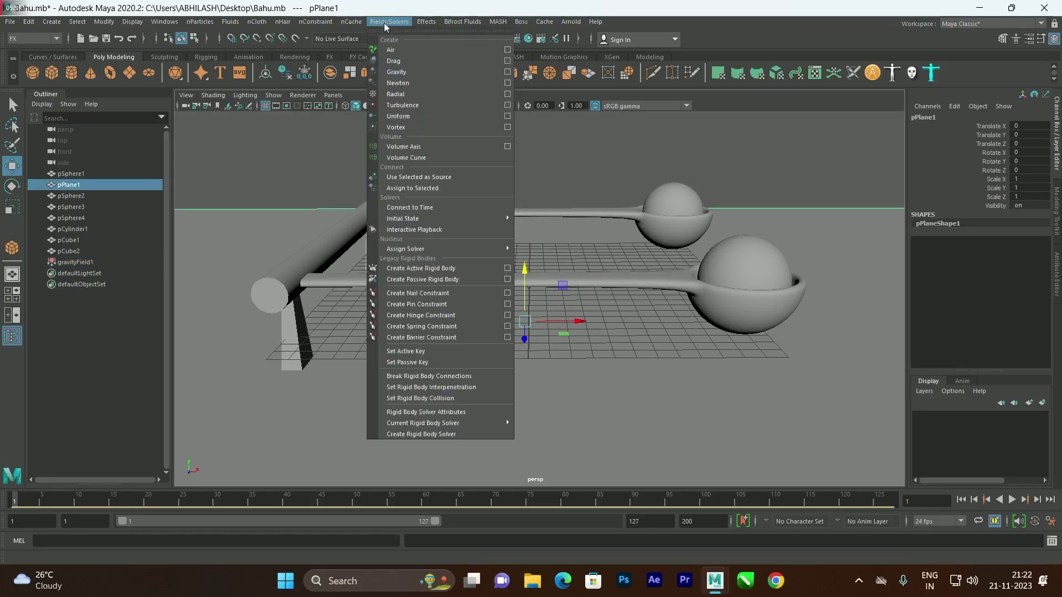
left_click(419, 279)
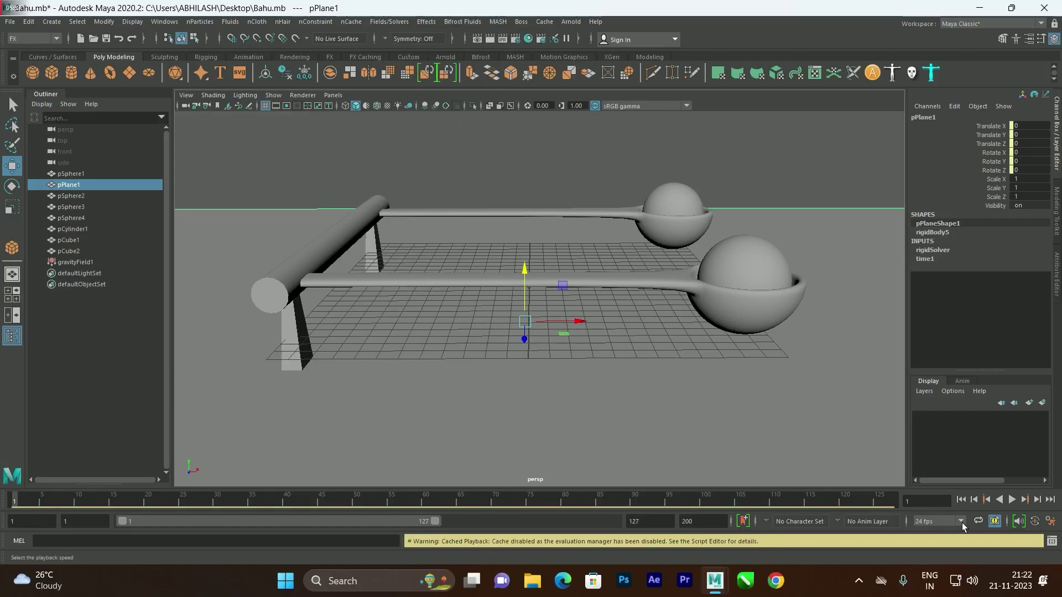
left_click(1012, 500)
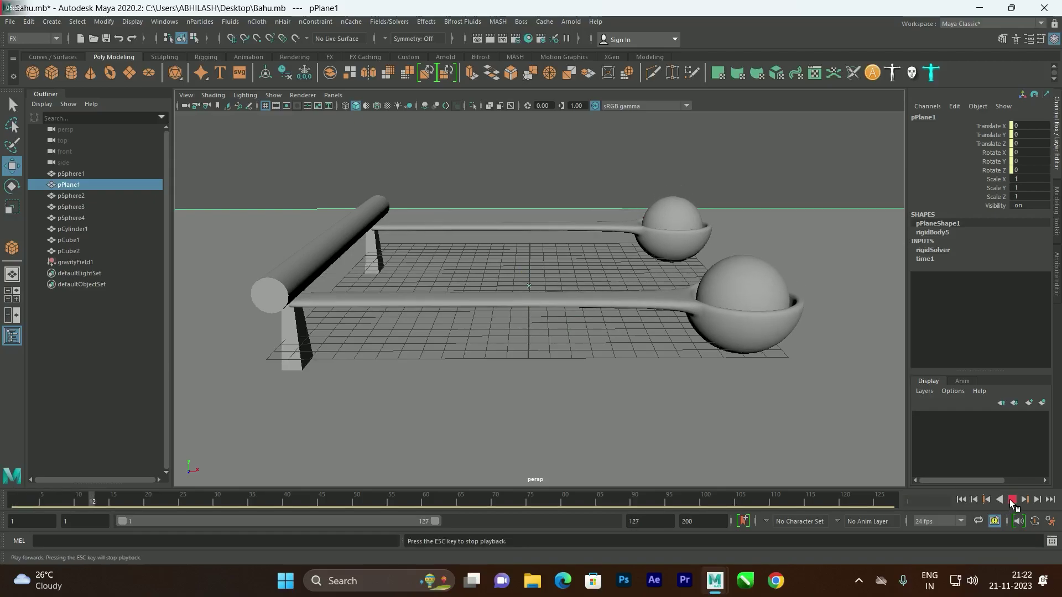
left_click(1011, 500)
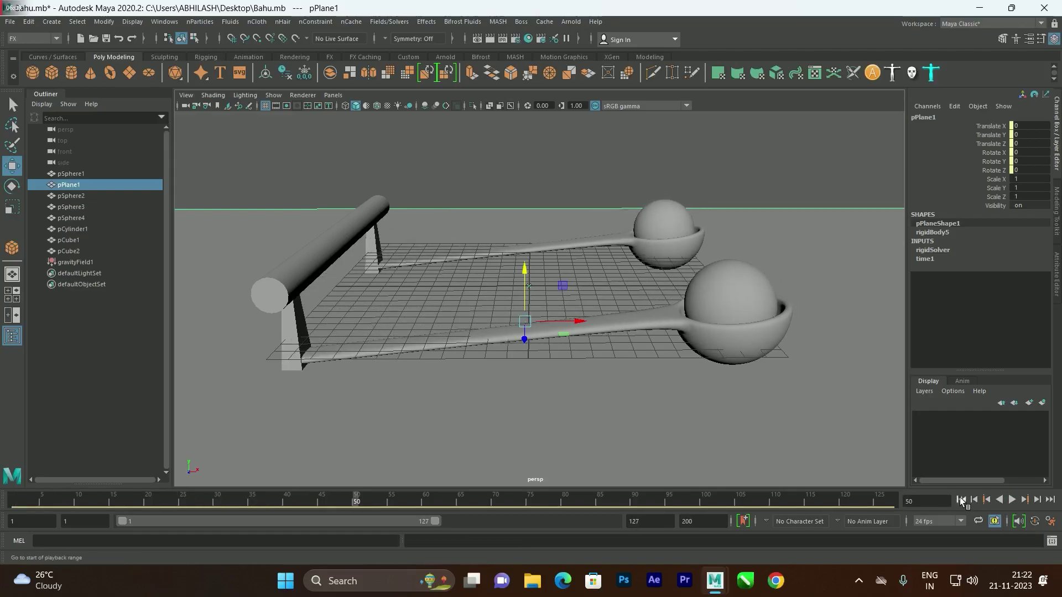
left_click(960, 499)
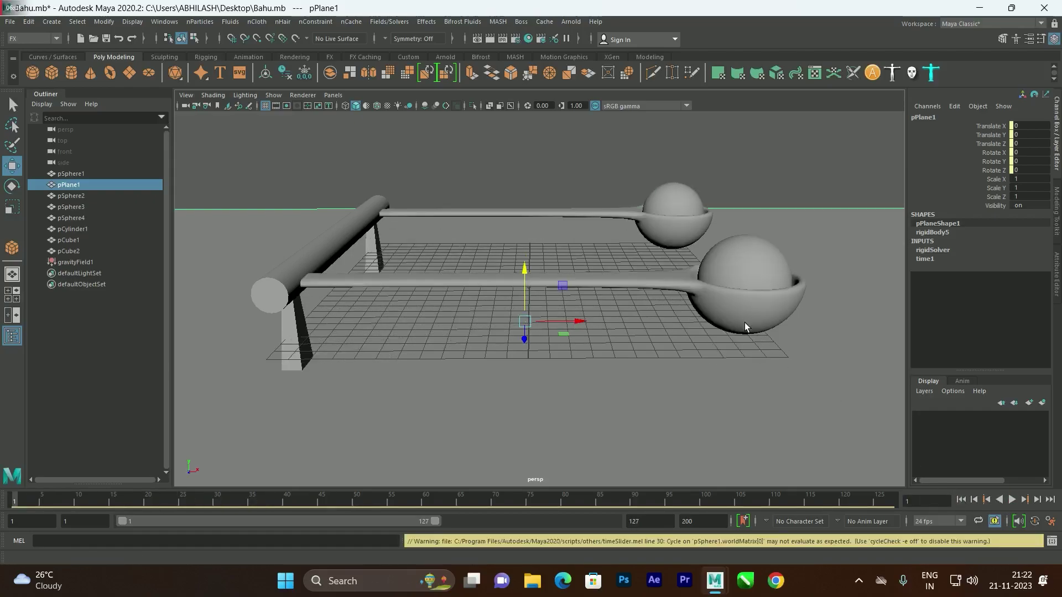
Step: Create a hinge constraint on the near spoon arm and play the simulation to test it
left_click(327, 278)
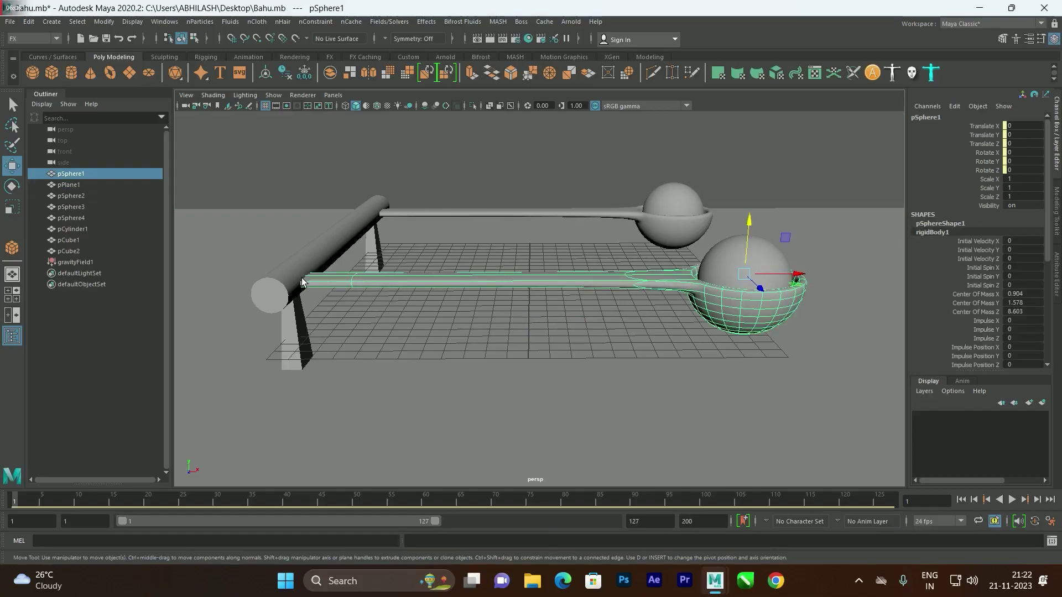
scroll(512, 266, "down", 3)
left_click_drag(512, 267, 486, 268, "alt")
left_click(513, 337)
left_click(514, 277)
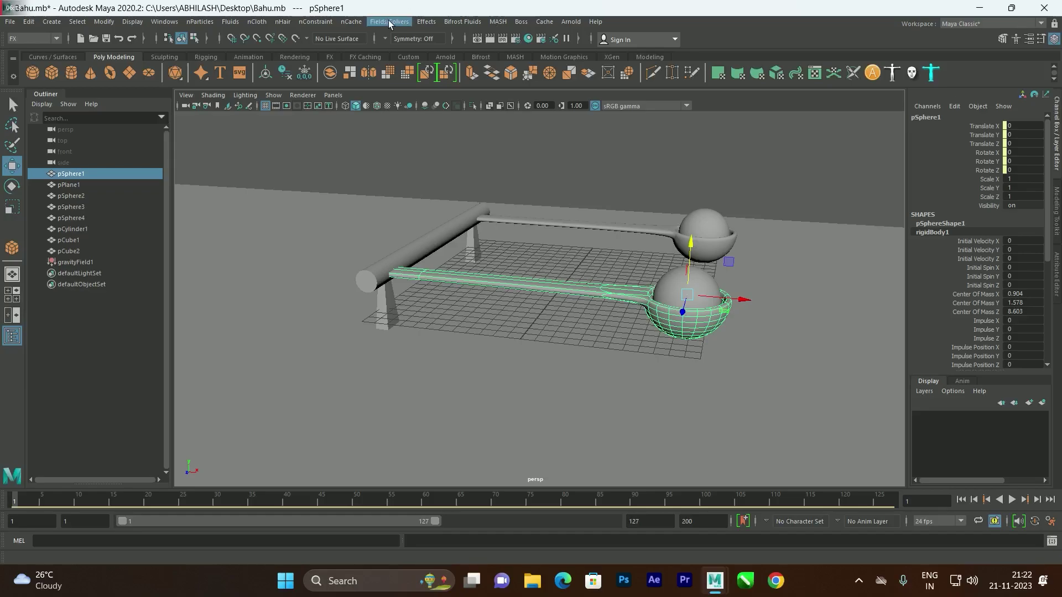
left_click(317, 21)
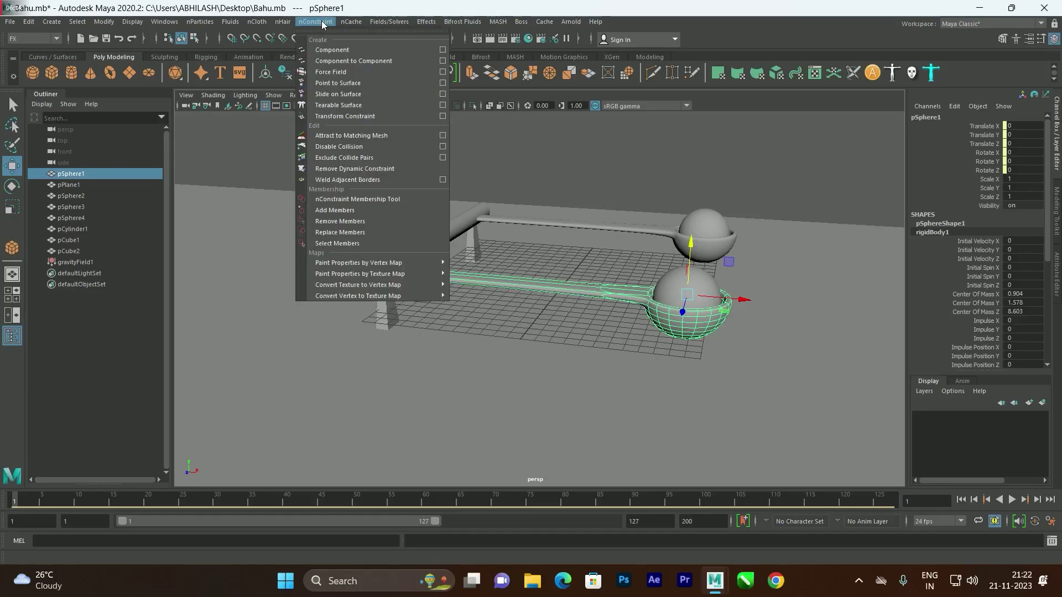
left_click(323, 22)
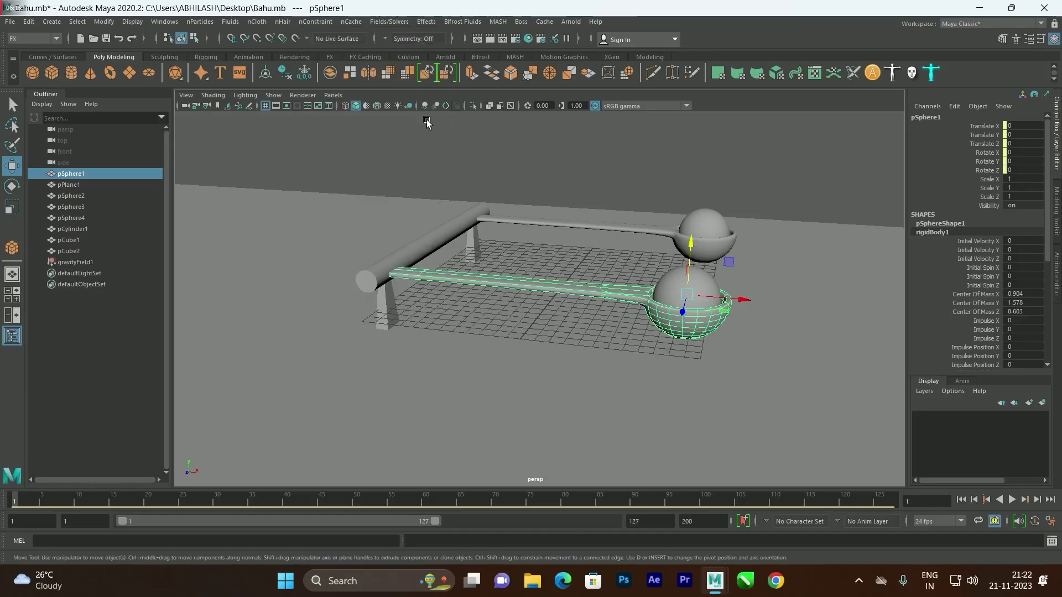
left_click(388, 22)
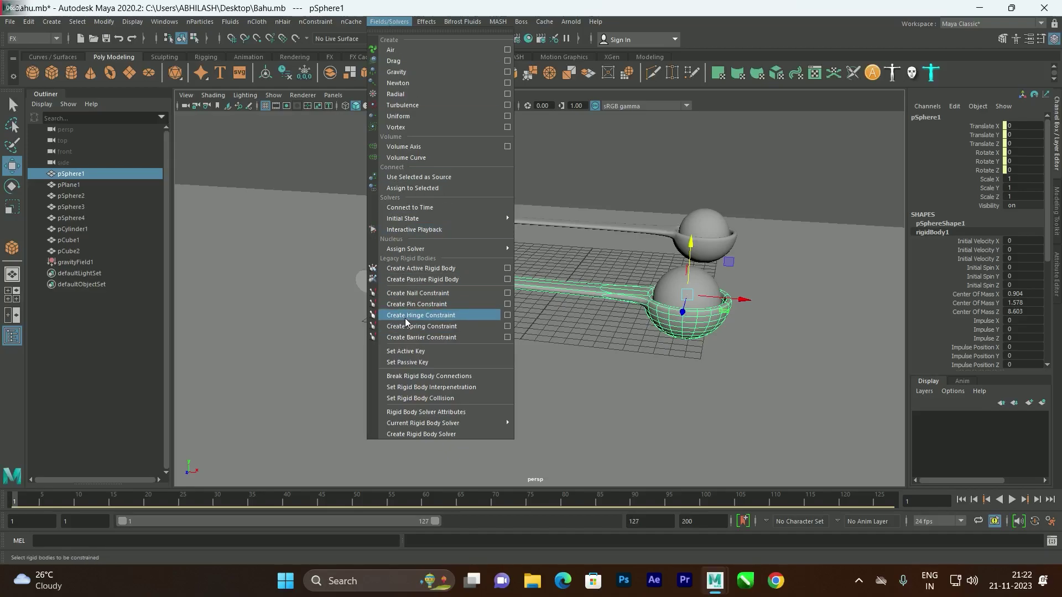
left_click(456, 317)
scroll(560, 309, "up", 2)
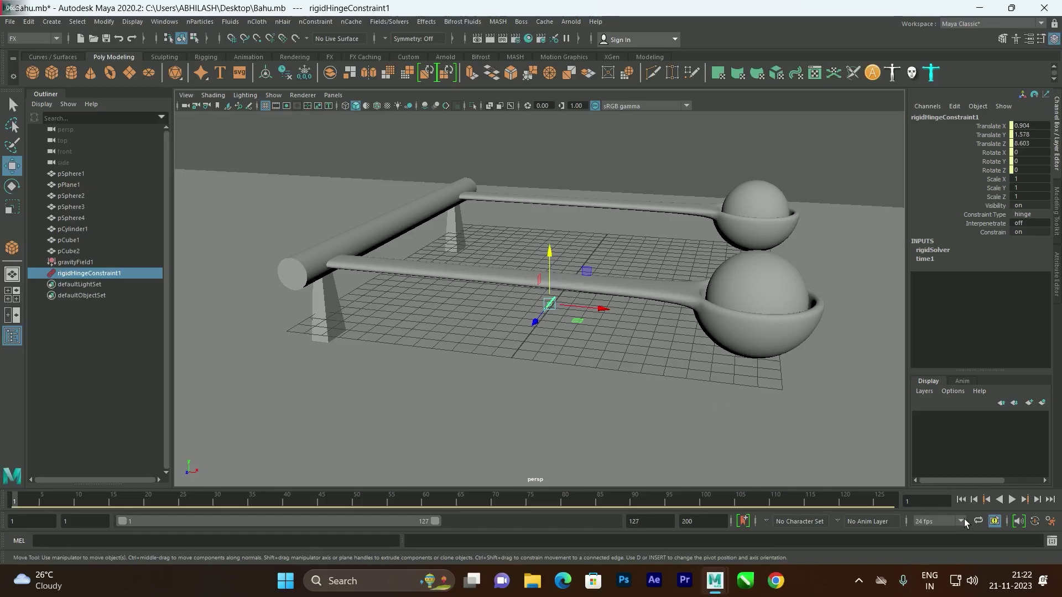
left_click(1011, 499)
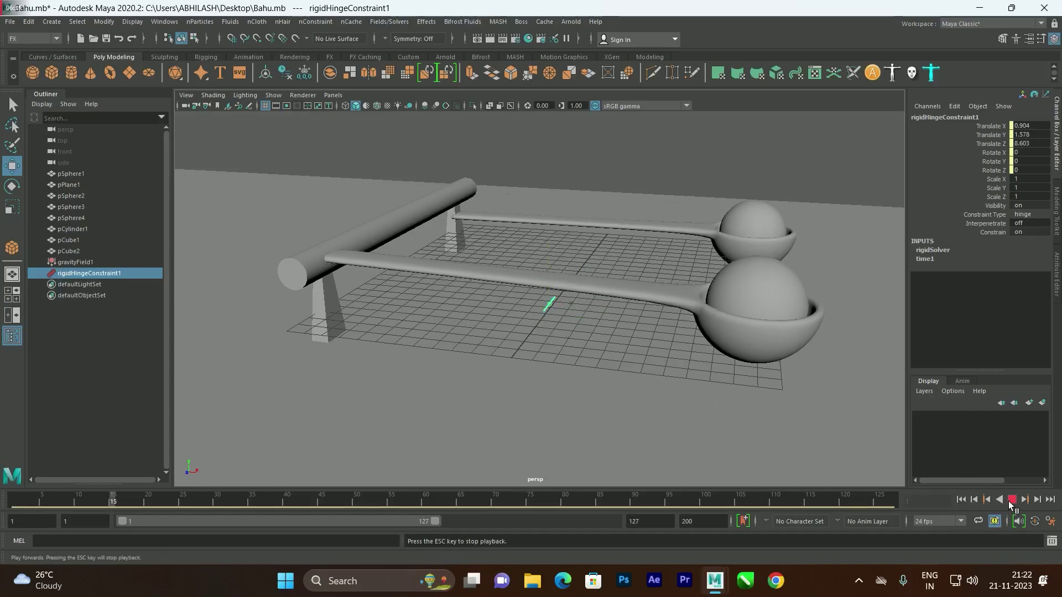
left_click(1011, 499)
Step: Move the near arm's hinge constraint to the support bar, at about X -11.78 and Y 2.85
left_click_drag(591, 300, 534, 296, "alt")
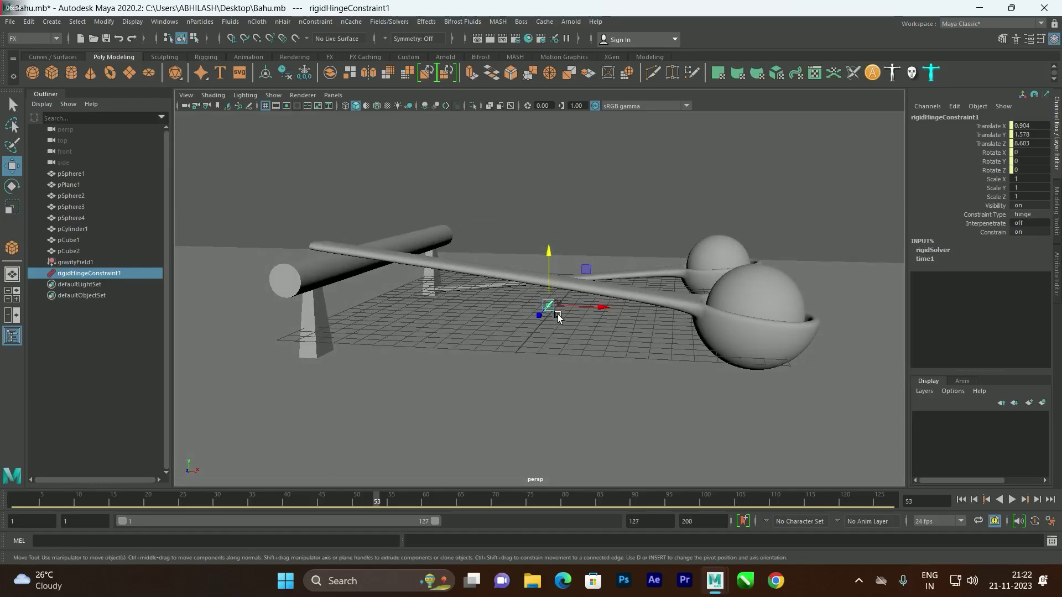
key("space")
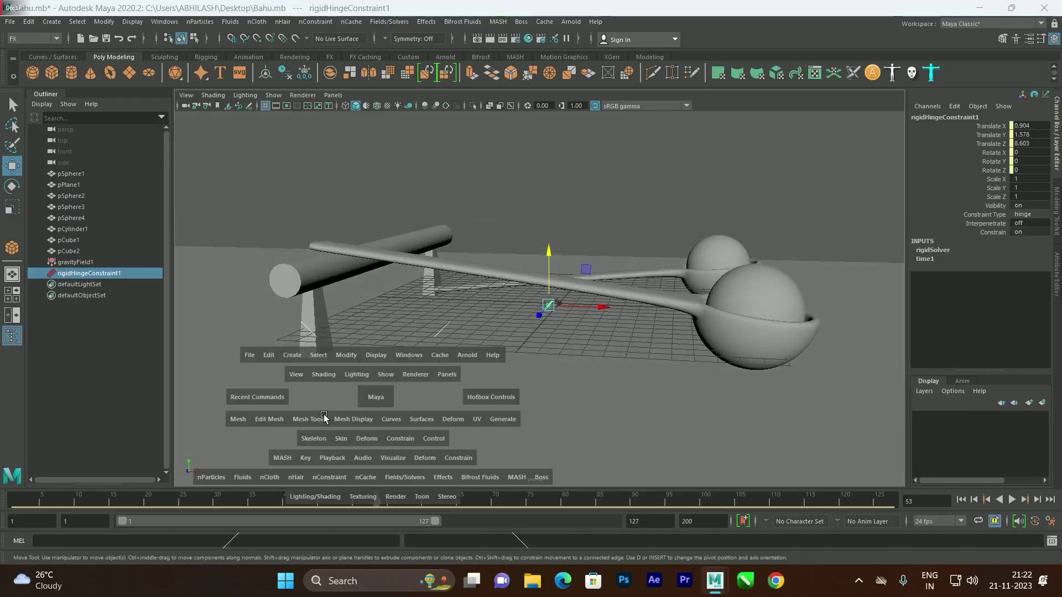
key("space")
middle_click_drag(604, 300, 500, 312, "alt")
left_click_drag(747, 277, 480, 273)
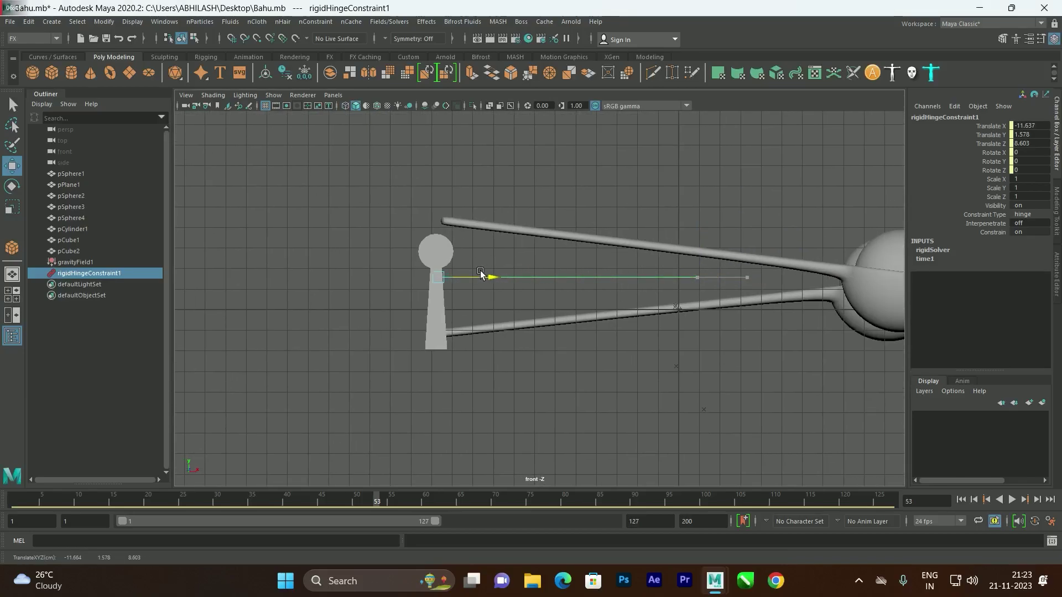
left_click_drag(438, 231, 439, 211)
scroll(405, 176, "up", 6)
left_click_drag(507, 379, 506, 356)
left_click_drag(561, 411, 555, 412)
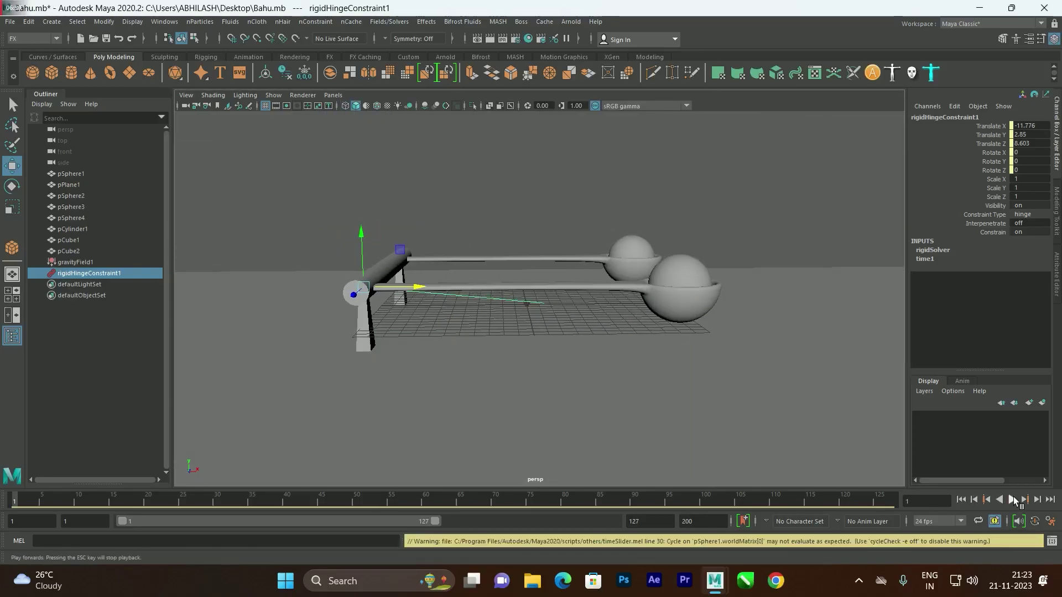
Step: Play the simulation to test the near arm's repositioned hinge, and rewind to the first frame
left_click(1012, 500)
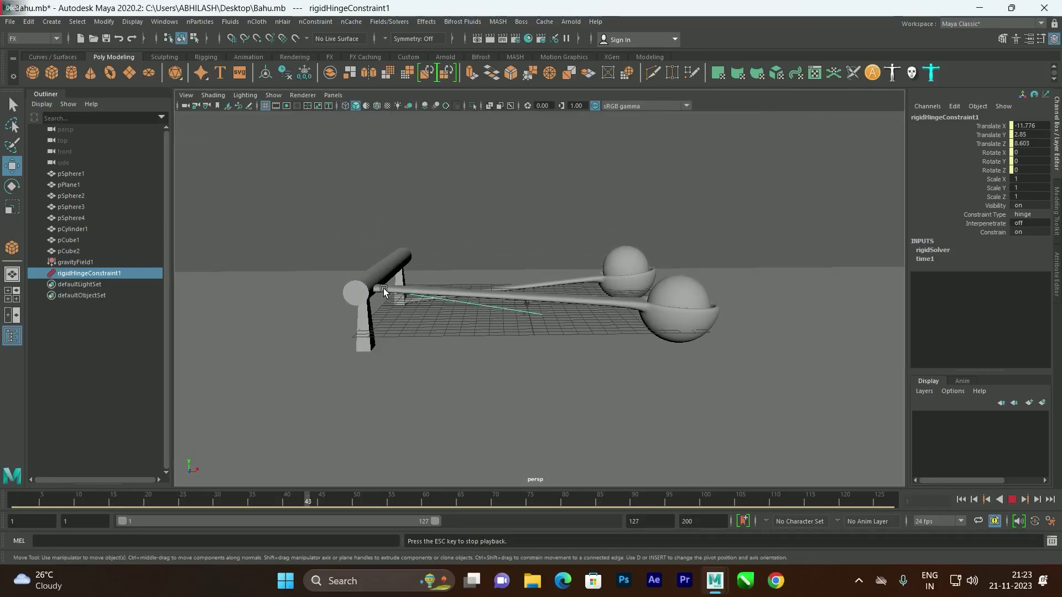
left_click(1015, 500)
left_click(961, 499)
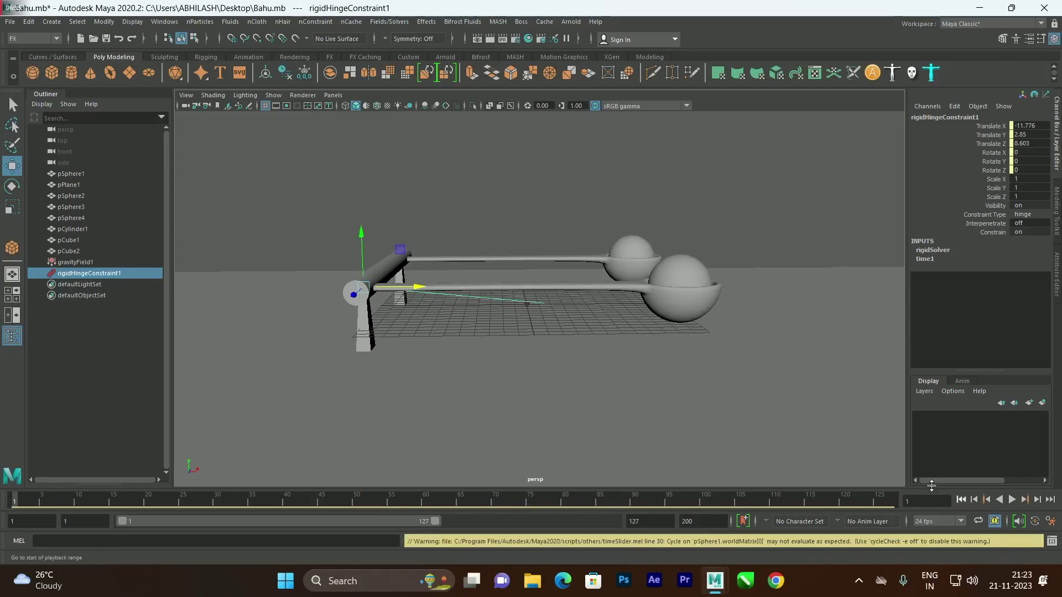
Step: Create a hinge constraint on the far spoon arm and move it to the support bar, at about X -11.77 and Y 2.85
left_click(635, 258)
left_click(388, 23)
left_click(429, 318)
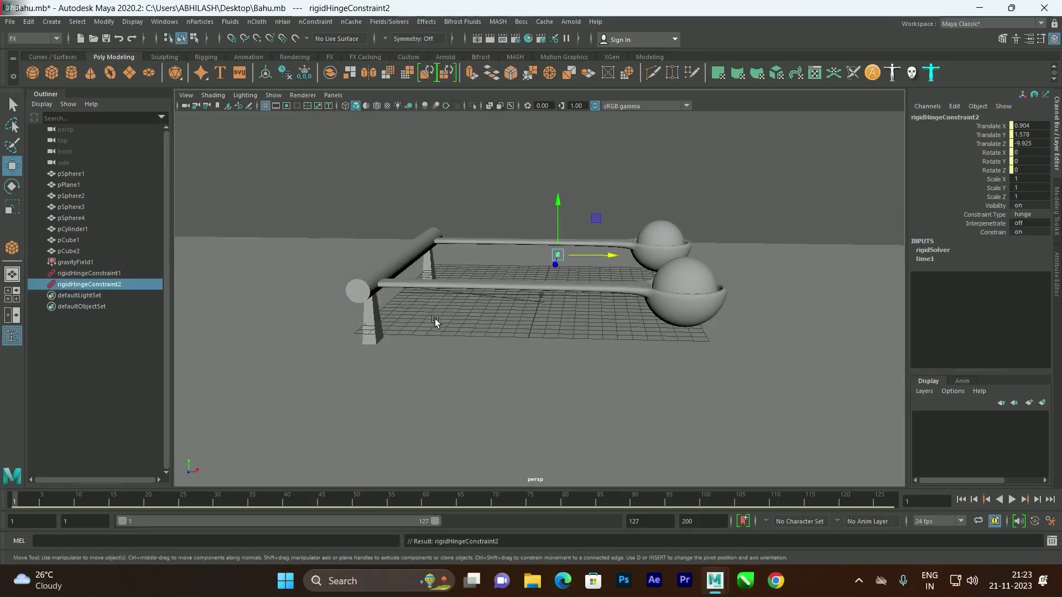
key("space")
key("space")
left_click_drag(815, 308, 494, 308)
scroll(459, 243, "up", 3)
key("4")
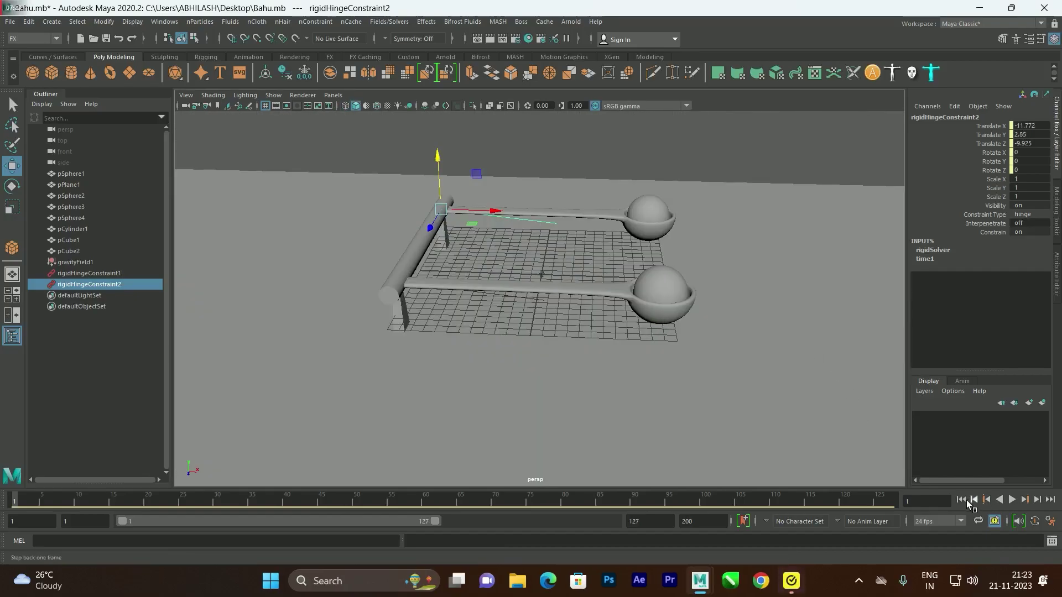
Step: Play the simulation from the first frame to test both hinged arms, and rewind it
left_click(960, 500)
left_click(1011, 500)
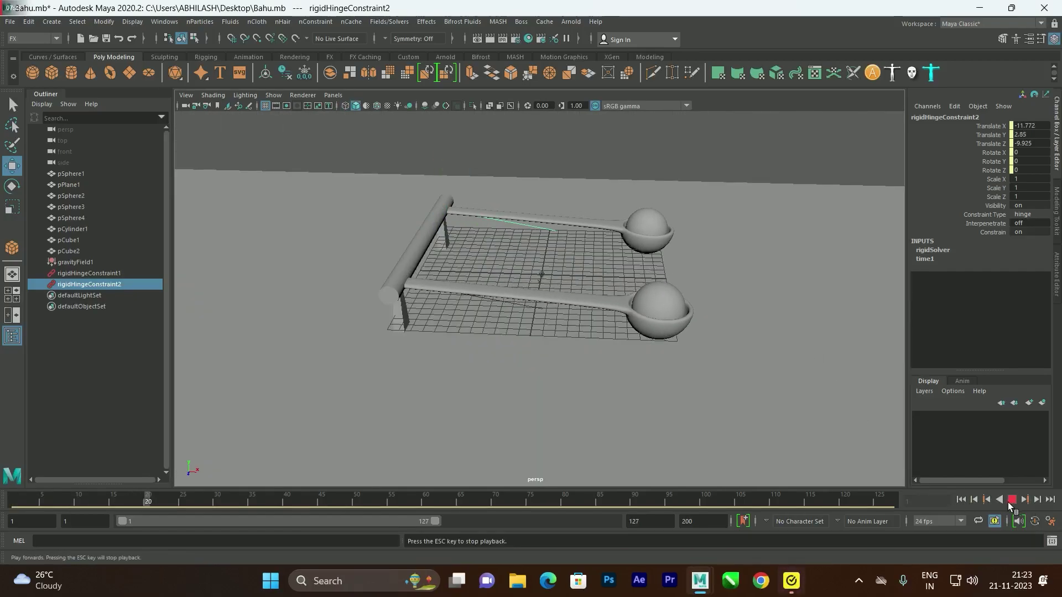
left_click(1014, 501)
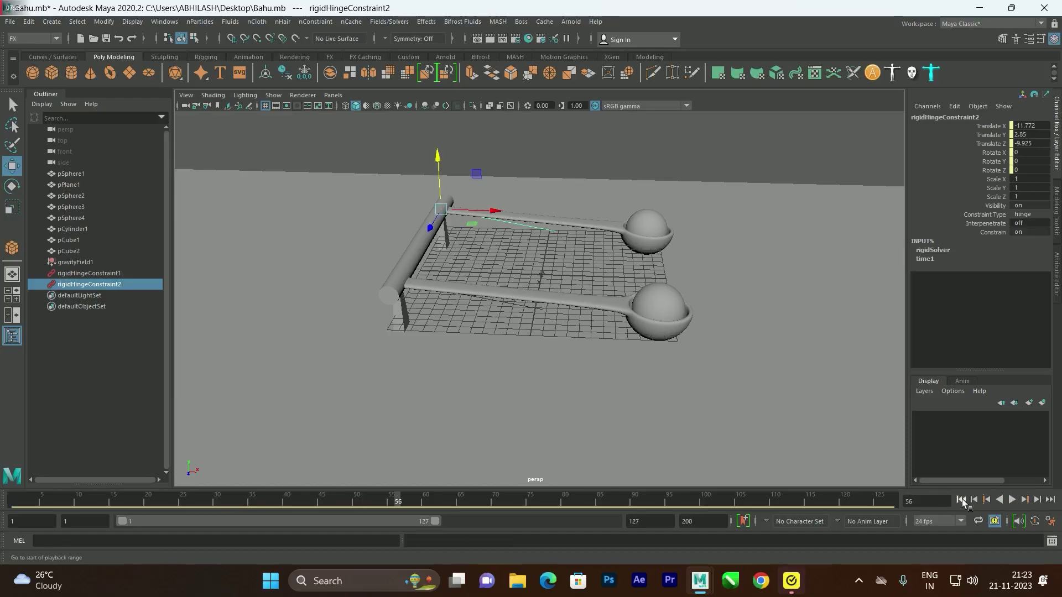
left_click(961, 500)
Step: Create a spring constraint on the near spoon arm
left_click_drag(659, 280, 607, 235, "alt")
left_click(593, 289)
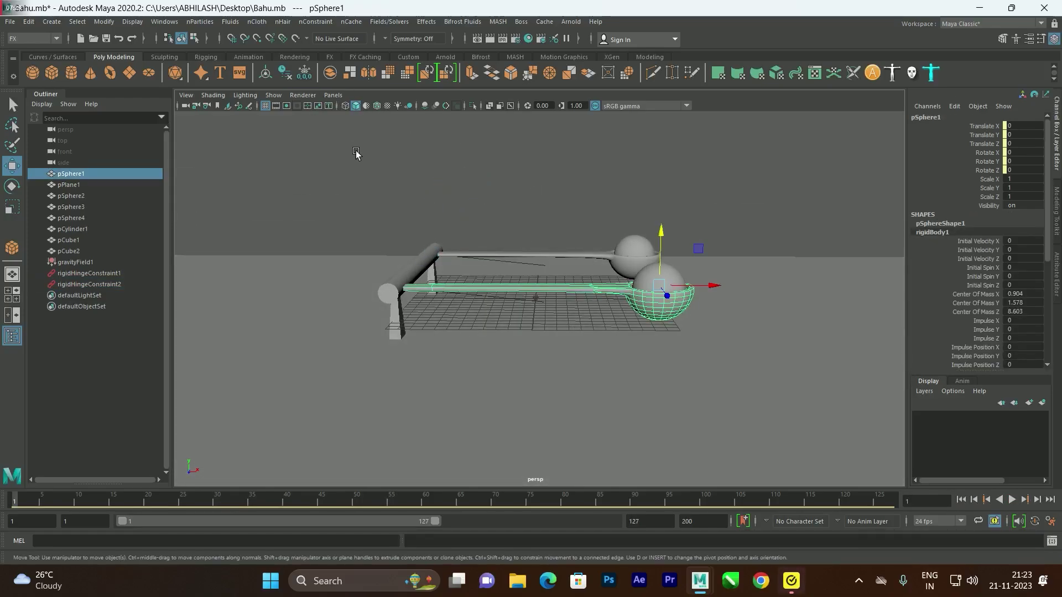
left_click_drag(420, 202, 462, 217, "alt")
middle_click_drag(517, 269, 492, 292, "alt")
scroll(473, 300, "up", 3)
left_click_drag(460, 308, 469, 305, "alt")
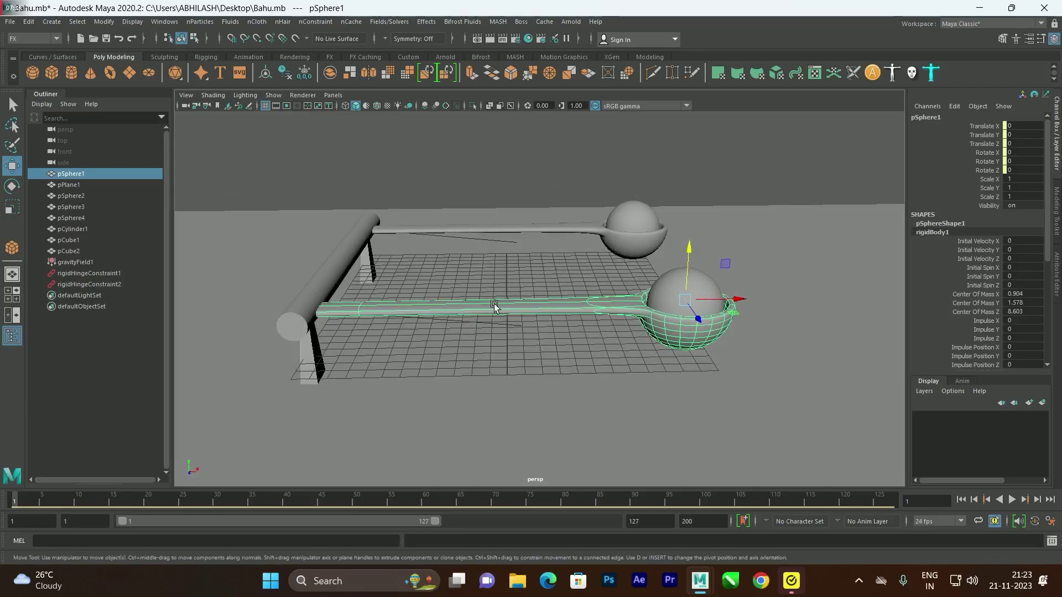
left_click(382, 22)
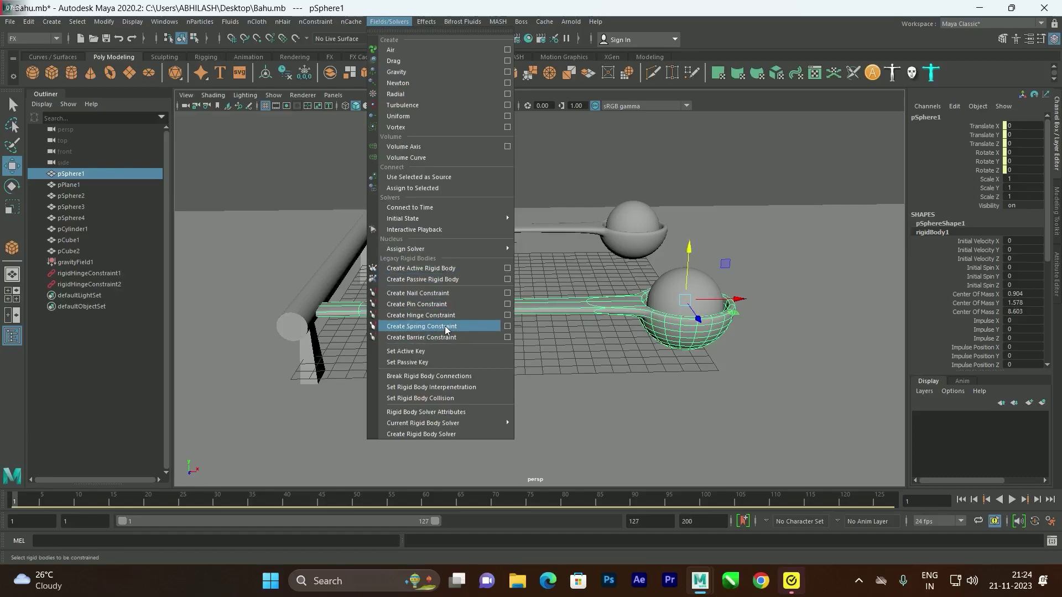
left_click(453, 326)
Step: Play the simulation to test the near arm's spring constraint, and rewind to the first frame
left_click_drag(500, 314, 488, 279, "alt")
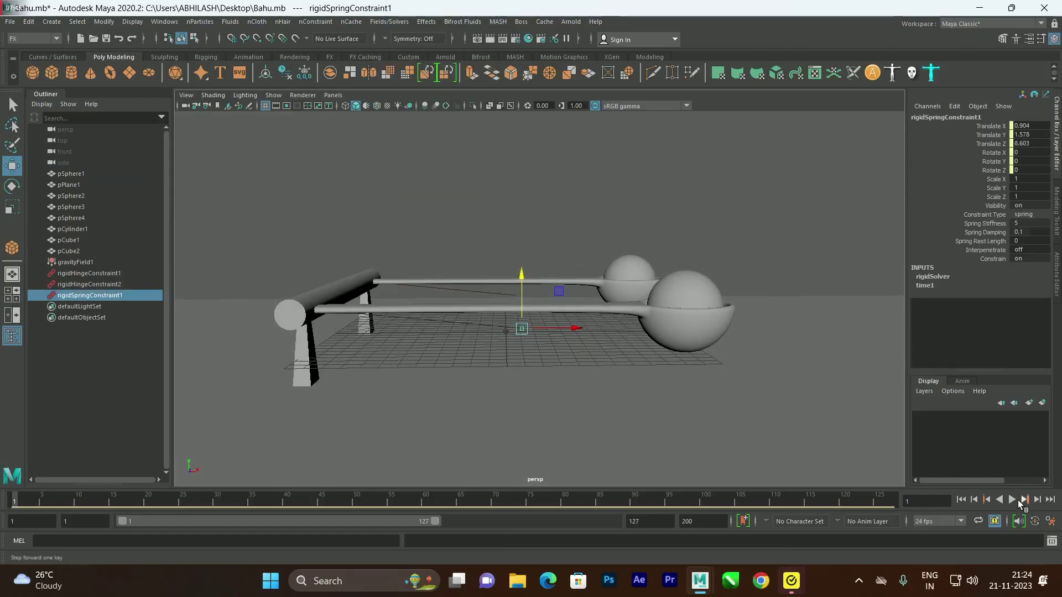
left_click(1013, 500)
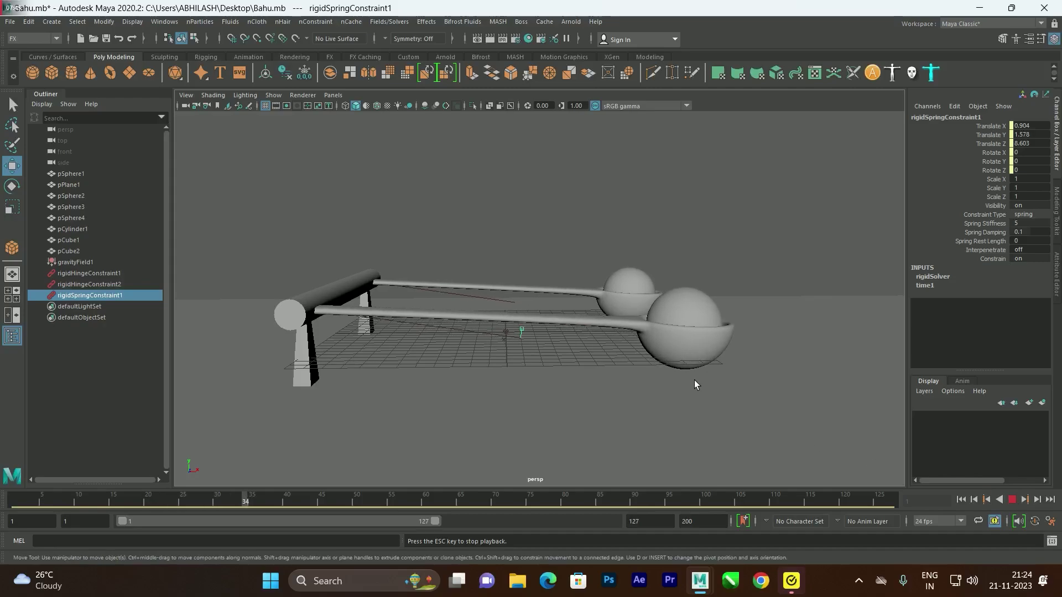
key("Escape")
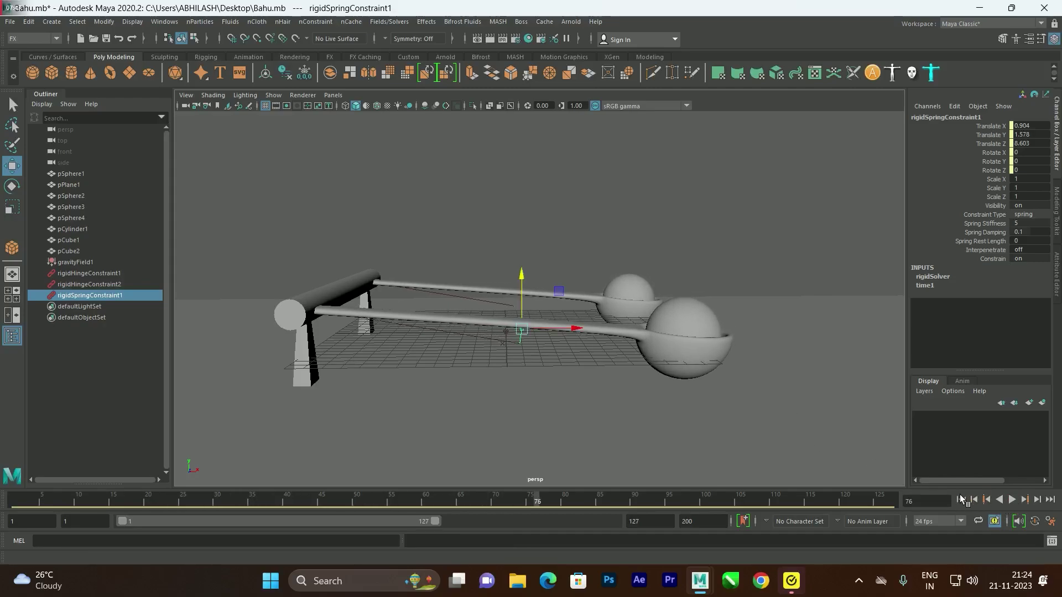
left_click(965, 501)
Step: Move the near arm's spring constraint above the support bar, to about X -12.2 and Y 11.29, and play the simulation
left_click_drag(522, 279, 535, 156)
left_click_drag(560, 210, 344, 208)
left_click_drag(301, 165, 303, 116)
left_click_drag(362, 166, 348, 168)
scroll(371, 196, "down", 3)
left_click_drag(371, 204, 415, 236, "alt")
left_click(1012, 499)
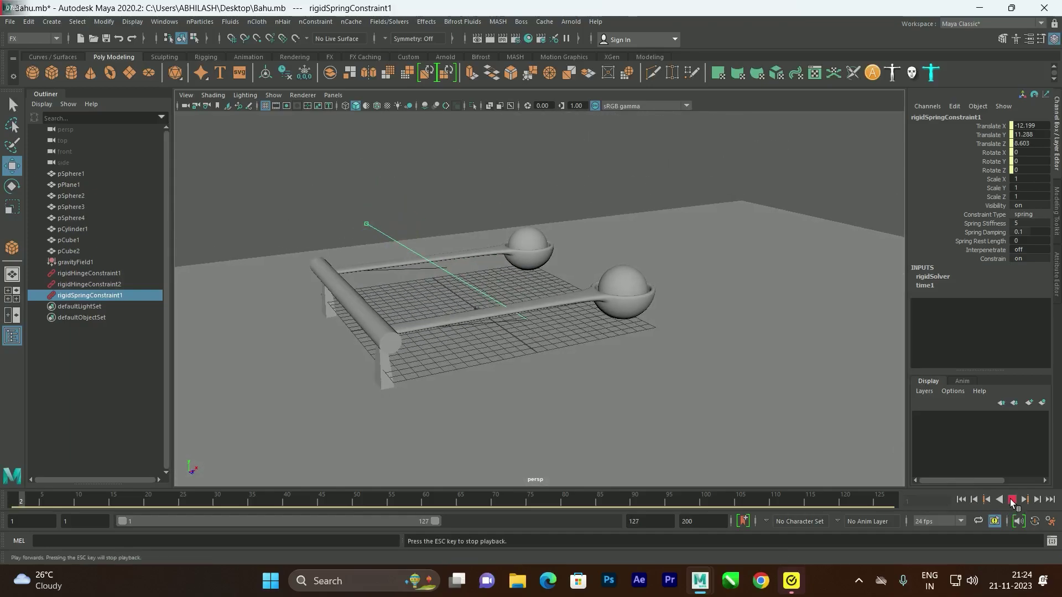
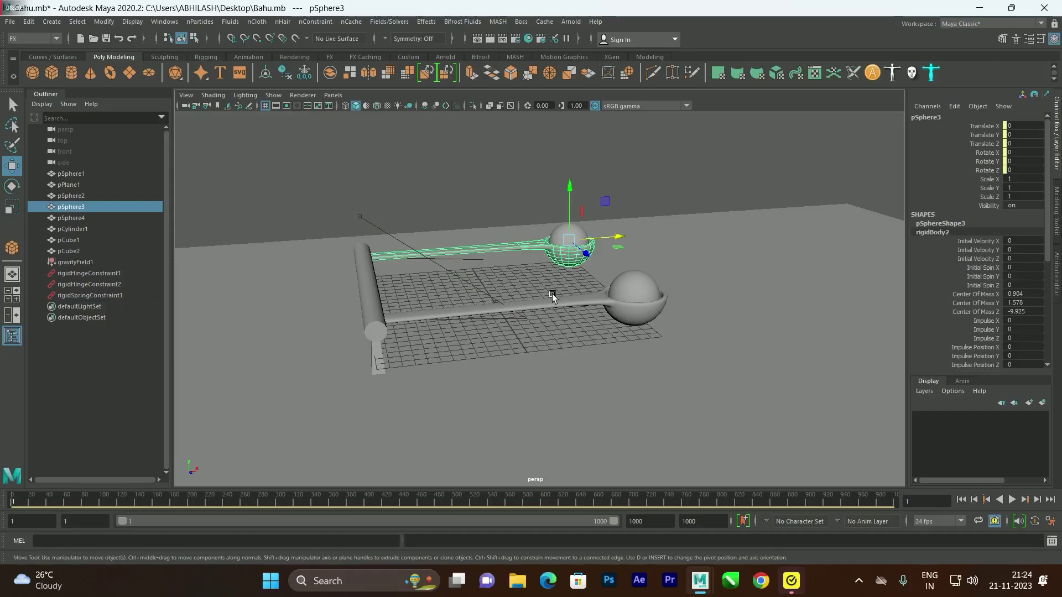
Step: Create a spring constraint on the far spoon arm and move it above the support bar, to about X -12.18 and Y 11.3
left_click(389, 21)
left_click(487, 328)
key("space")
key("space")
left_click_drag(795, 147, 569, 147)
scroll(570, 147, "up", 3)
middle_click_drag(569, 147, 559, 326, "alt")
key("space")
key("space")
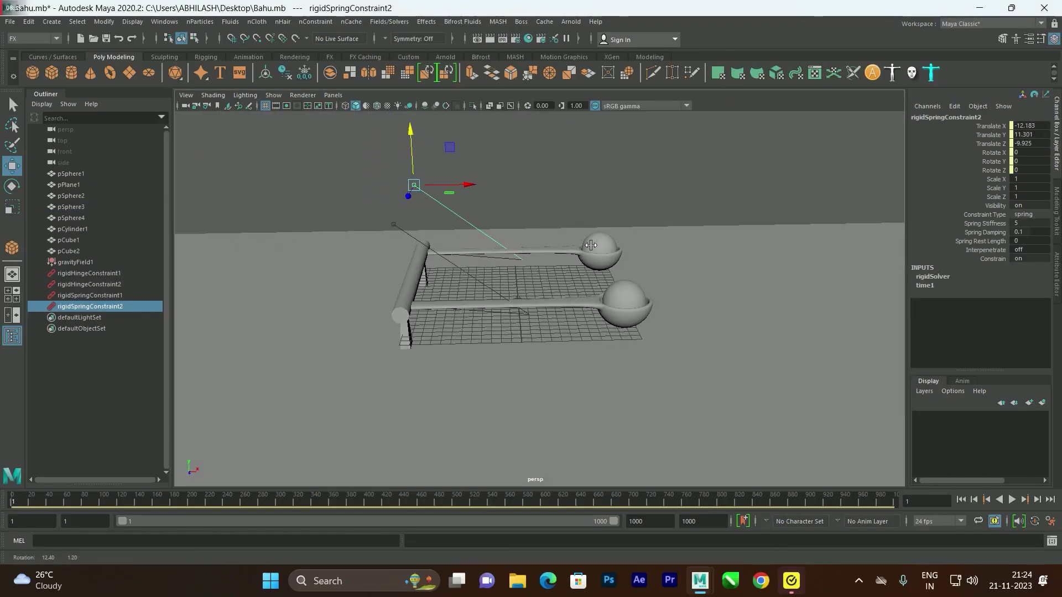
Step: Play the simulation to test both spring constraints, and rewind to the first frame
left_click(1010, 500)
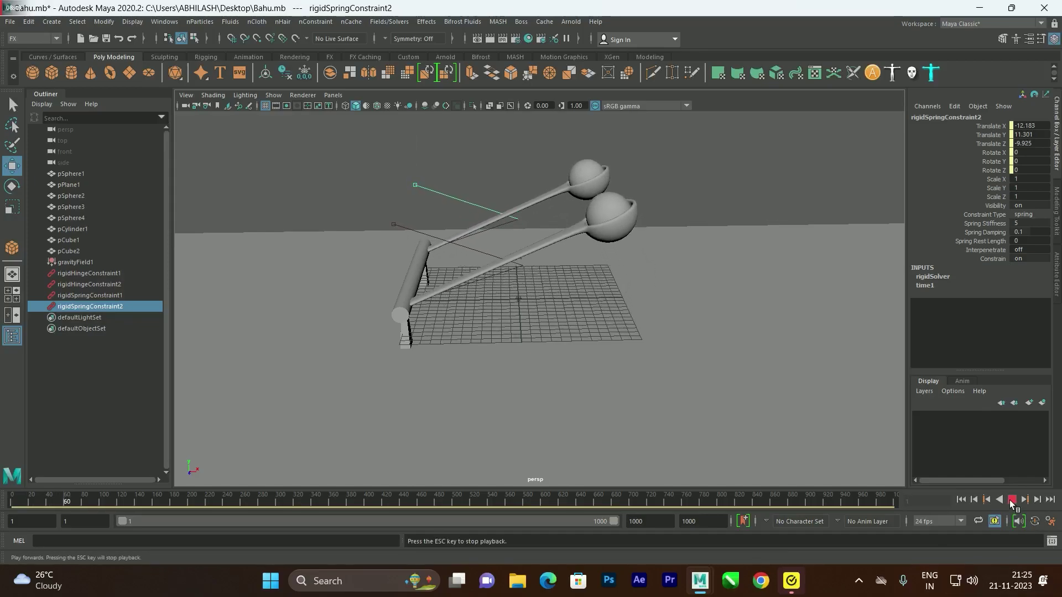
left_click(1010, 500)
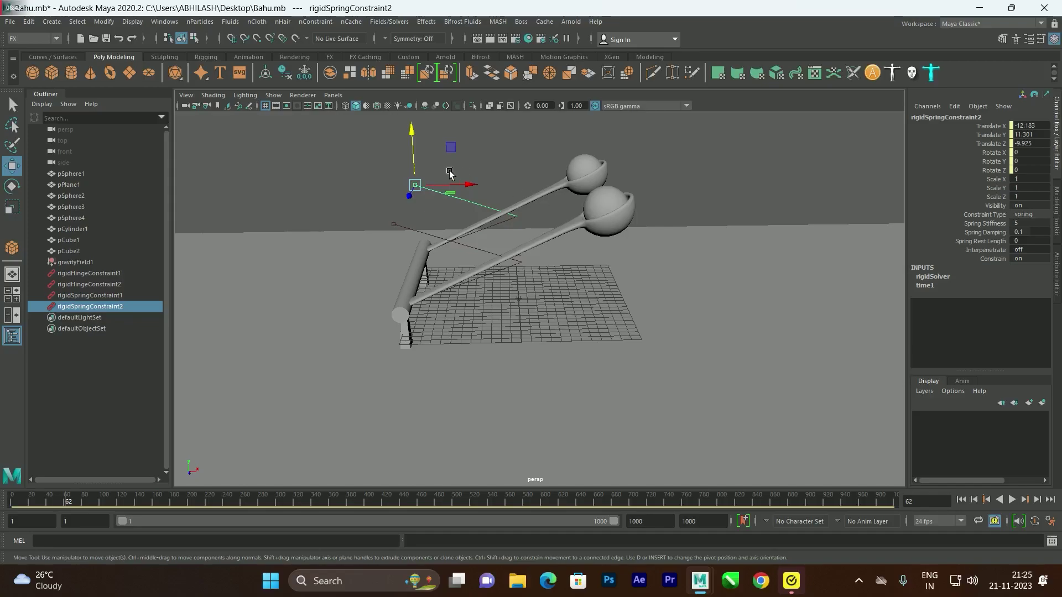
left_click(960, 499)
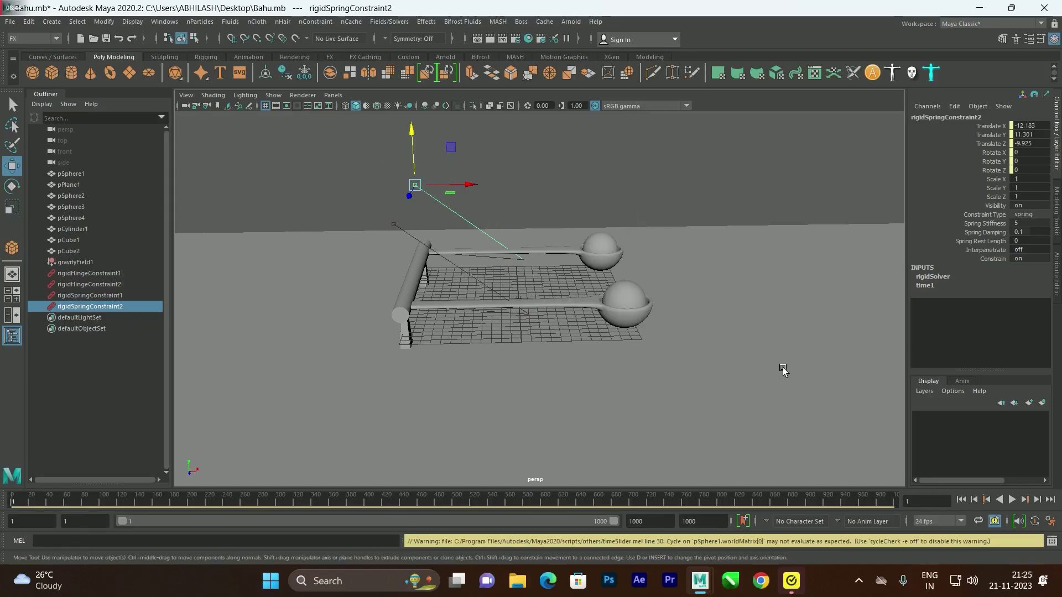
Step: Set the near spring constraint's Spring Stiffness to 20, and test it by playing and rewinding the simulation
left_click(610, 200)
left_click(394, 227)
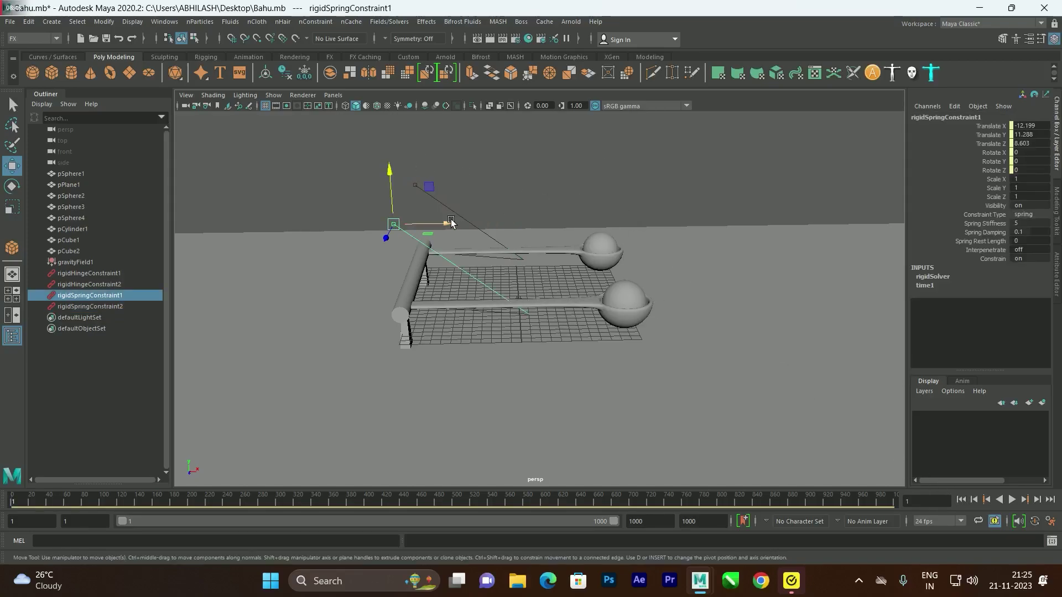
left_click(983, 224)
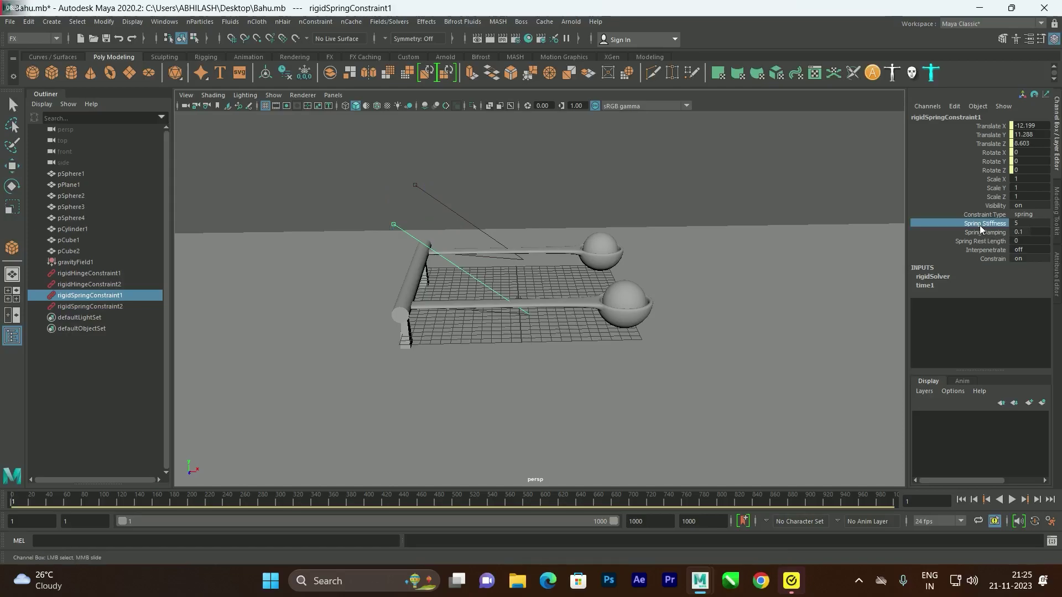
double_click(1031, 224)
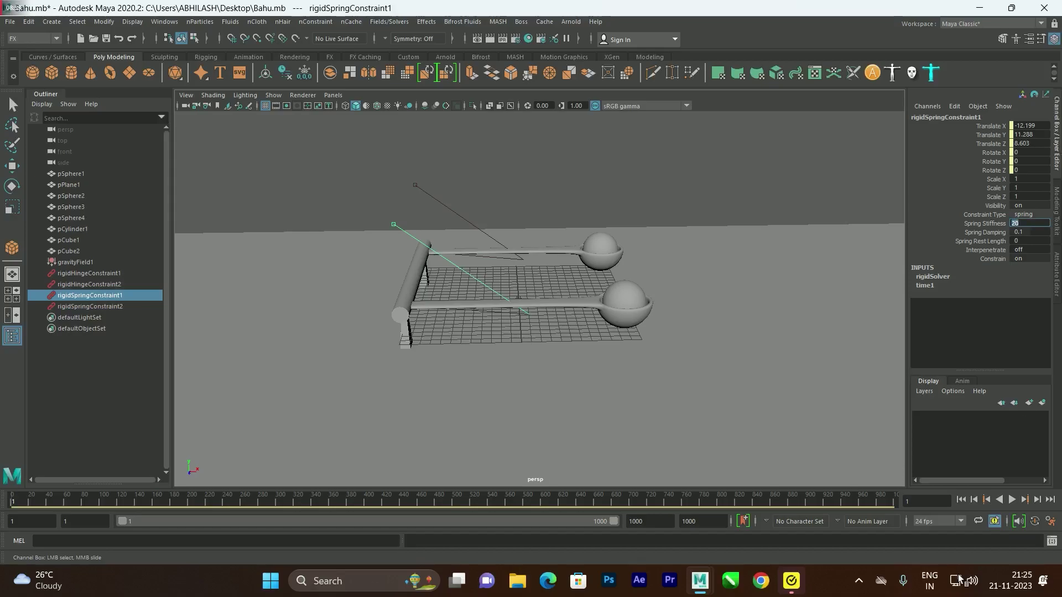
left_click(1011, 500)
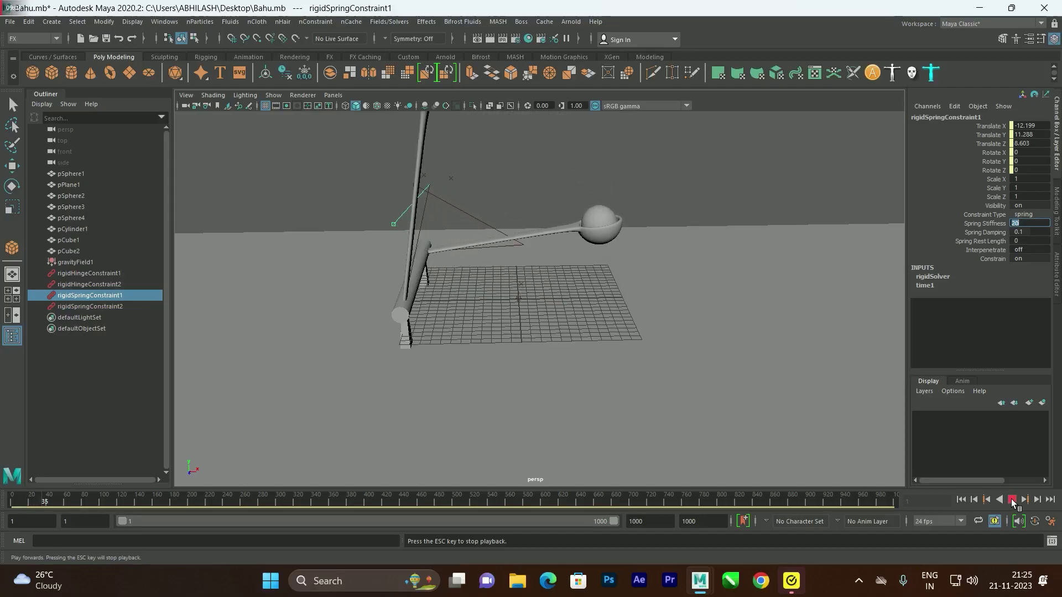
left_click(1011, 500)
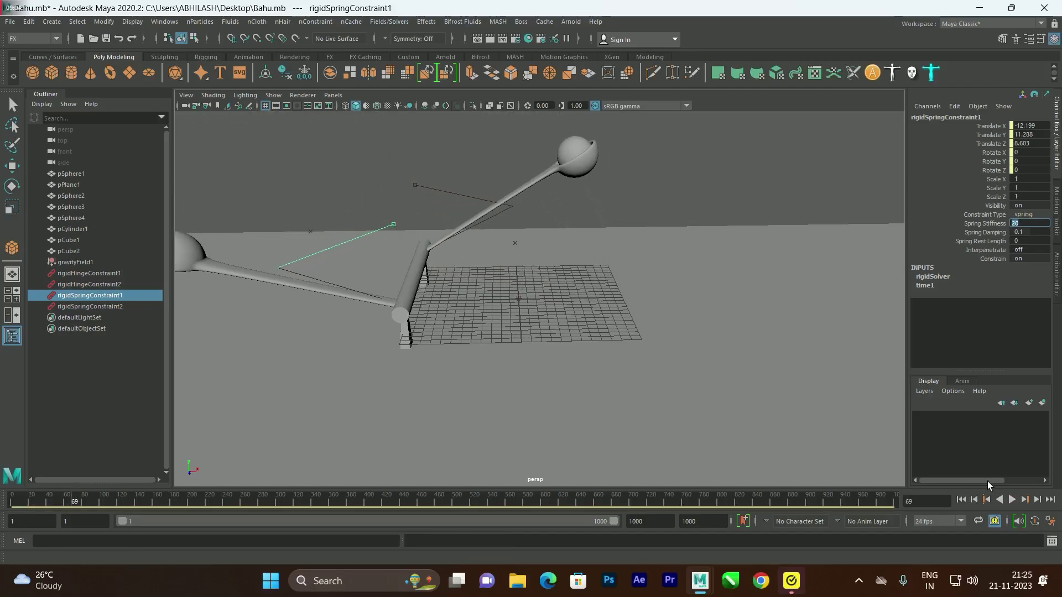
left_click(962, 499)
Step: Set the far spring constraint's Spring Stiffness to 20, and test both arms by playing and rewinding the simulation
left_click(415, 184)
key("w")
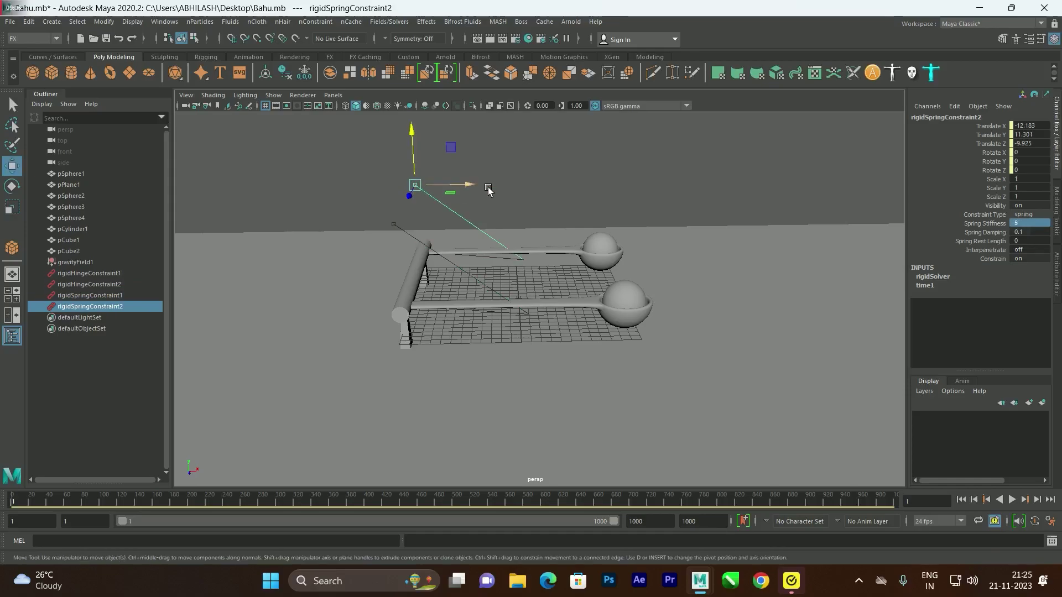
double_click(1040, 227)
type("20")
scroll(657, 303, "down", 4)
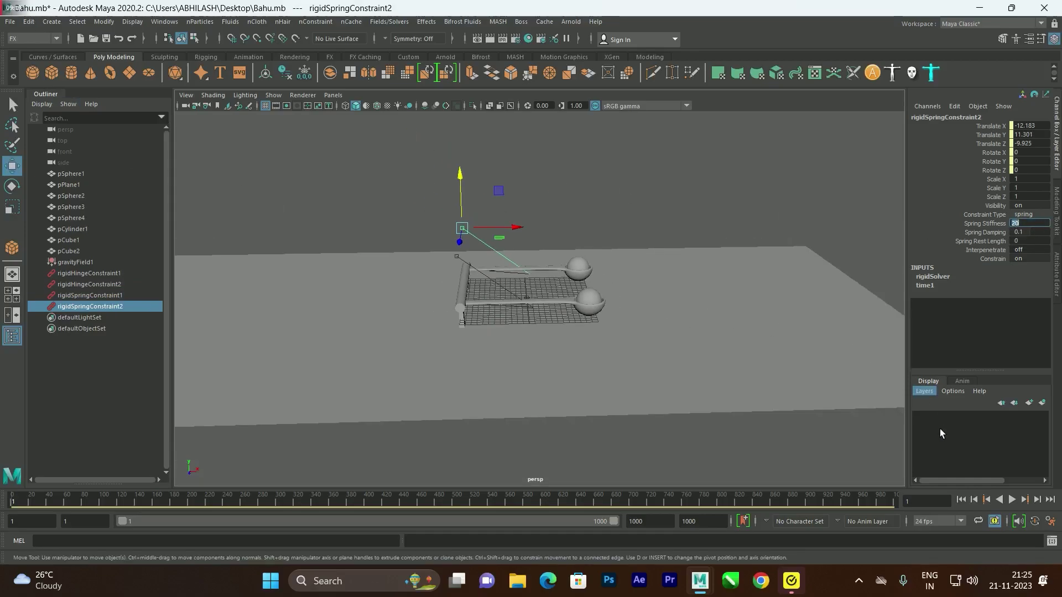
left_click(1011, 499)
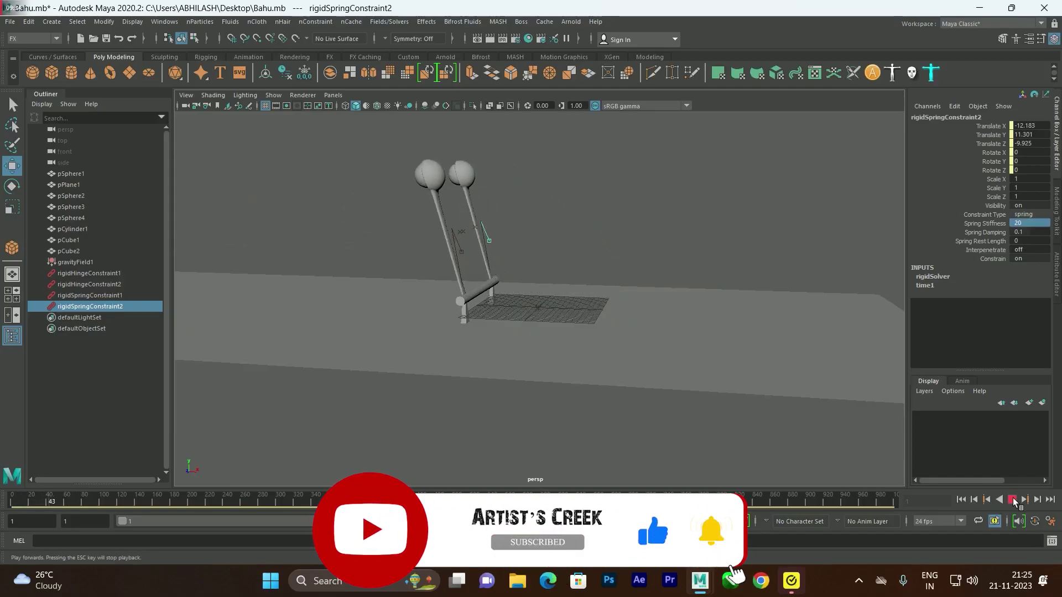
left_click(1012, 499)
left_click(962, 500)
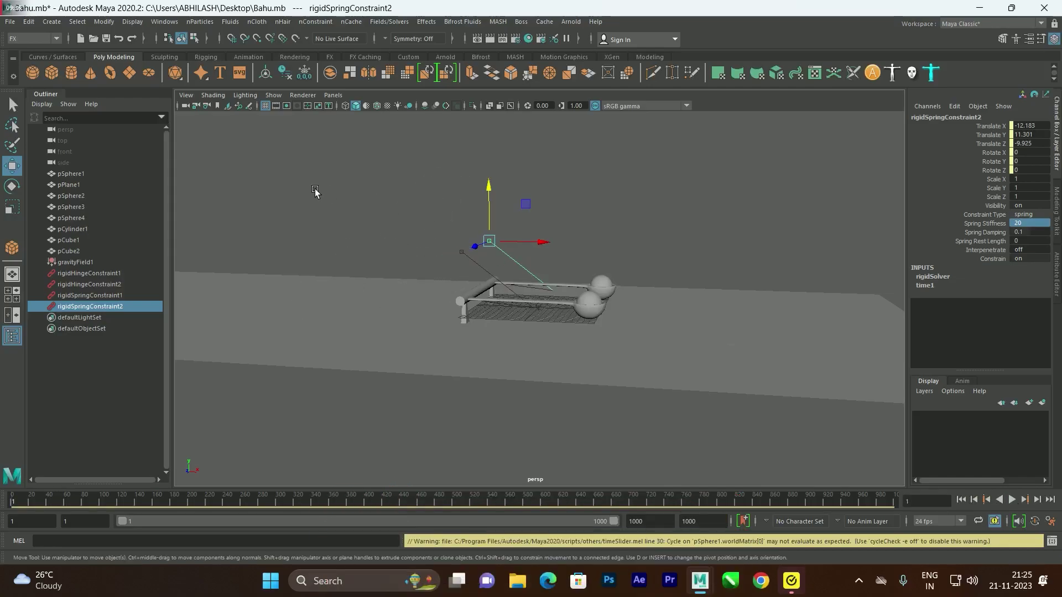
scroll(580, 294, "down", 1)
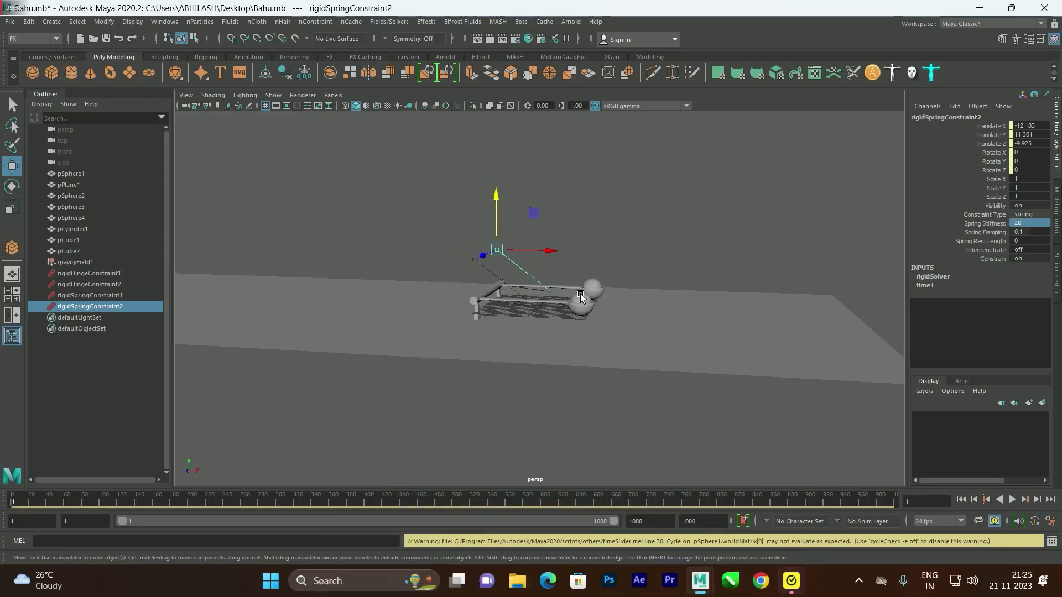
scroll(545, 282, "down", 2)
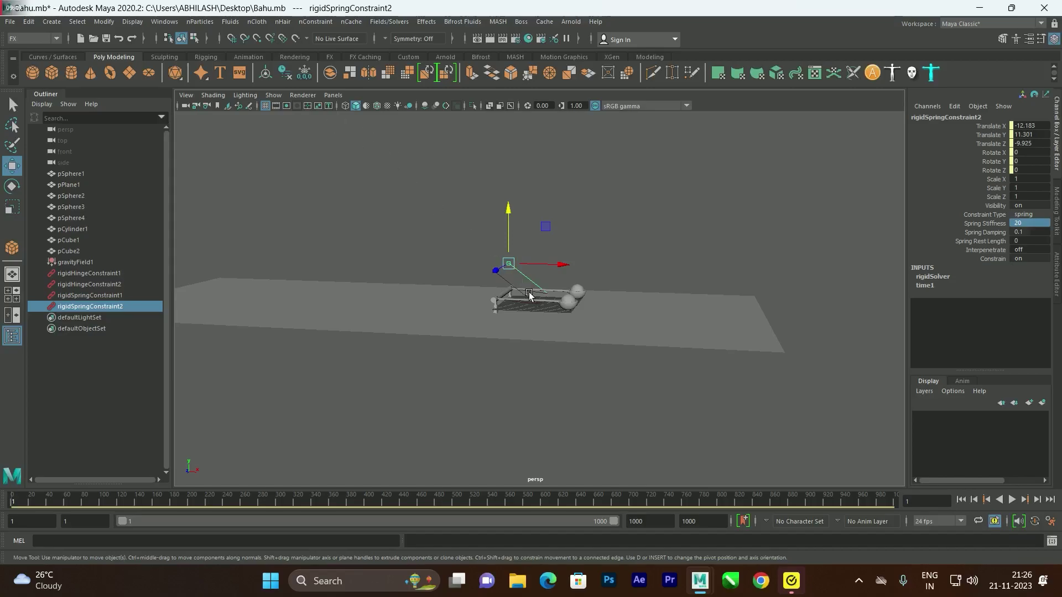
scroll(525, 289, "up", 2)
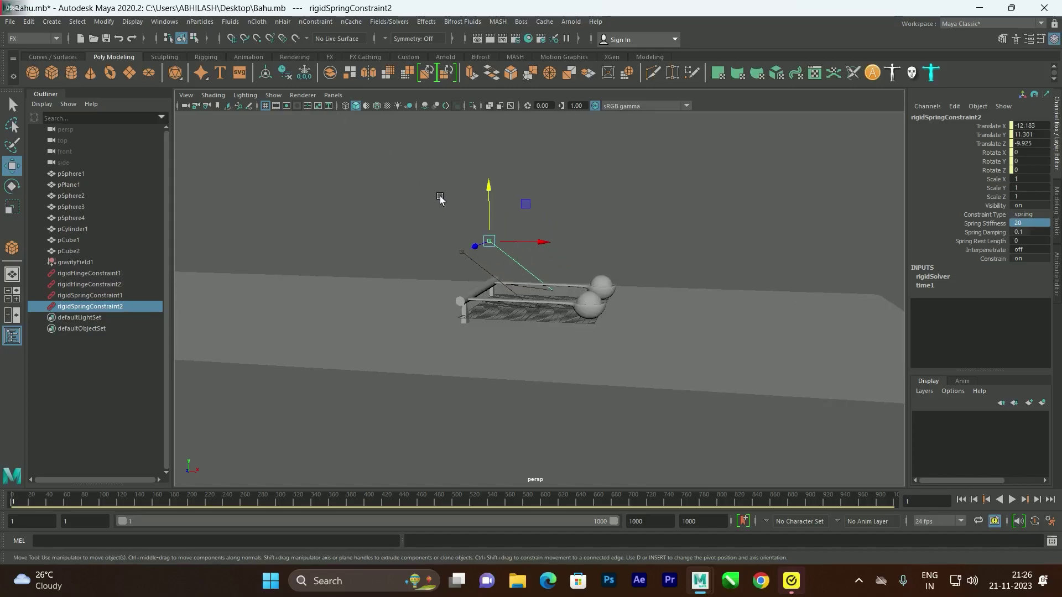
key("space")
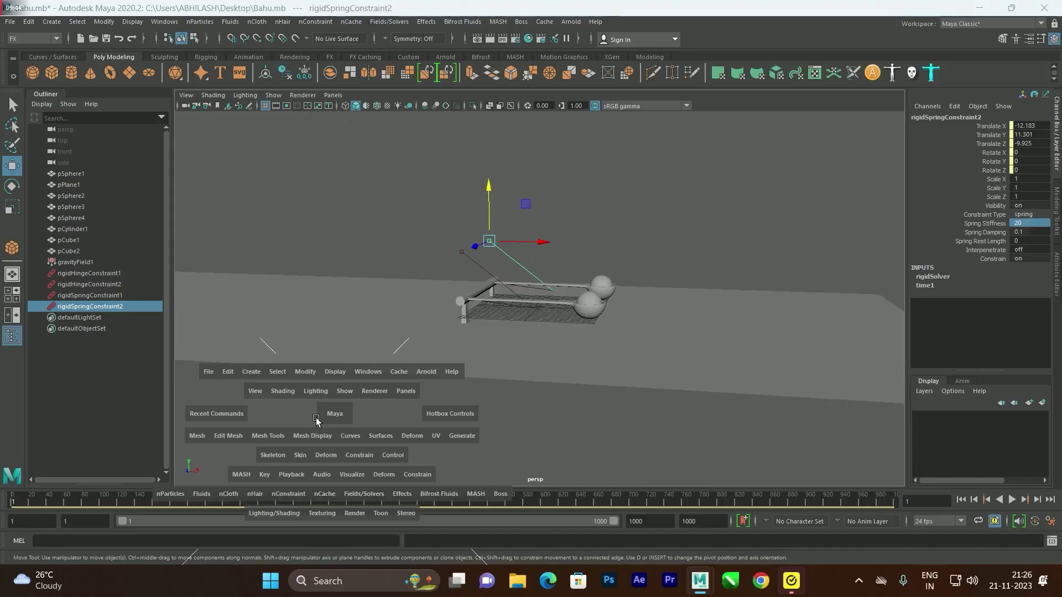
Step: In the front view, draw a polygon cube above the spoon arms, about 0.99 wide, 5.28 high and 1.08 deep
key("space")
scroll(552, 322, "down", 3)
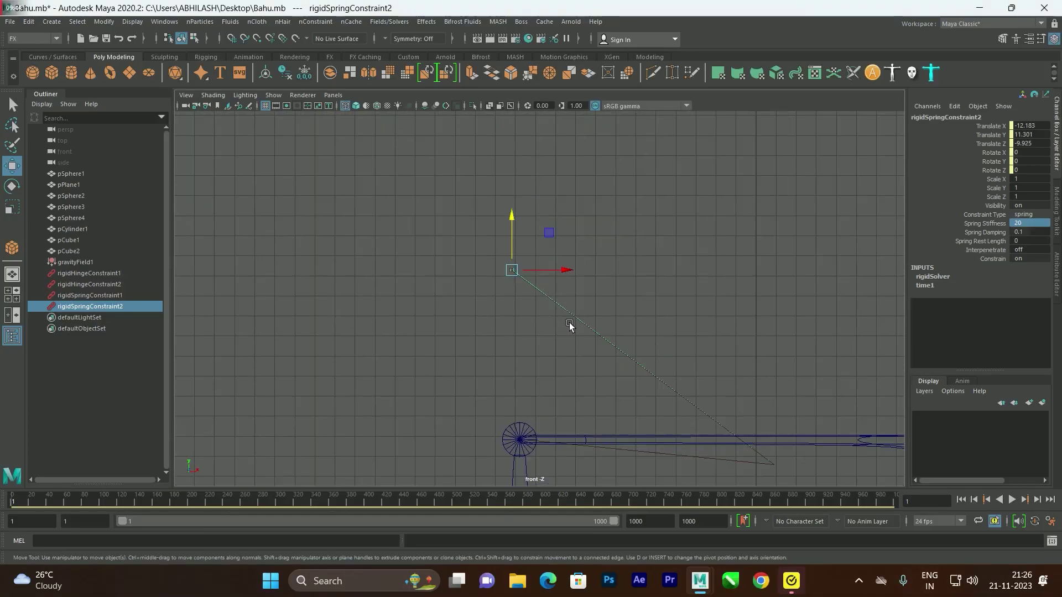
middle_click_drag(621, 321, 448, 272, "alt")
scroll(448, 272, "down", 1)
left_click(52, 73)
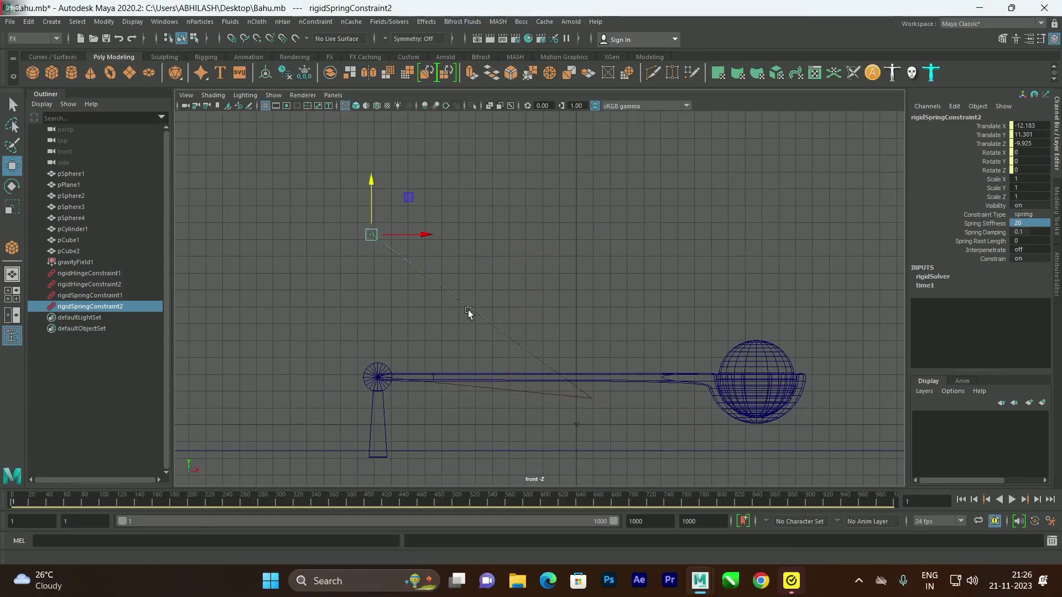
left_click_drag(482, 260, 499, 278)
left_click_drag(499, 227, 500, 182)
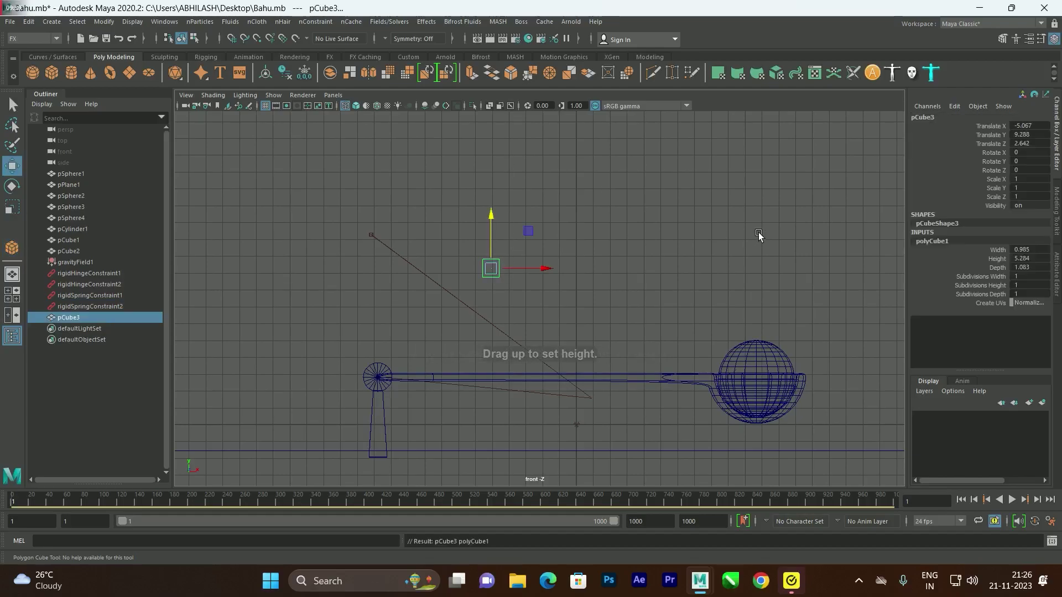
Step: Stretch the cube to about 4.56 in Scale Z and place it across both arms at about X -7.17, Y 11.33, Z -0.66
key("space")
scroll(664, 176, "down", 5)
key("space")
left_click_drag(678, 201, 584, 309, "alt")
key("r")
left_click_drag(487, 300, 629, 280)
scroll(578, 321, "up", 3)
left_click_drag(541, 249, 541, 233)
left_click_drag(593, 282, 575, 282)
left_click_drag(522, 246, 522, 239)
left_click_drag(592, 260, 554, 273, "alt")
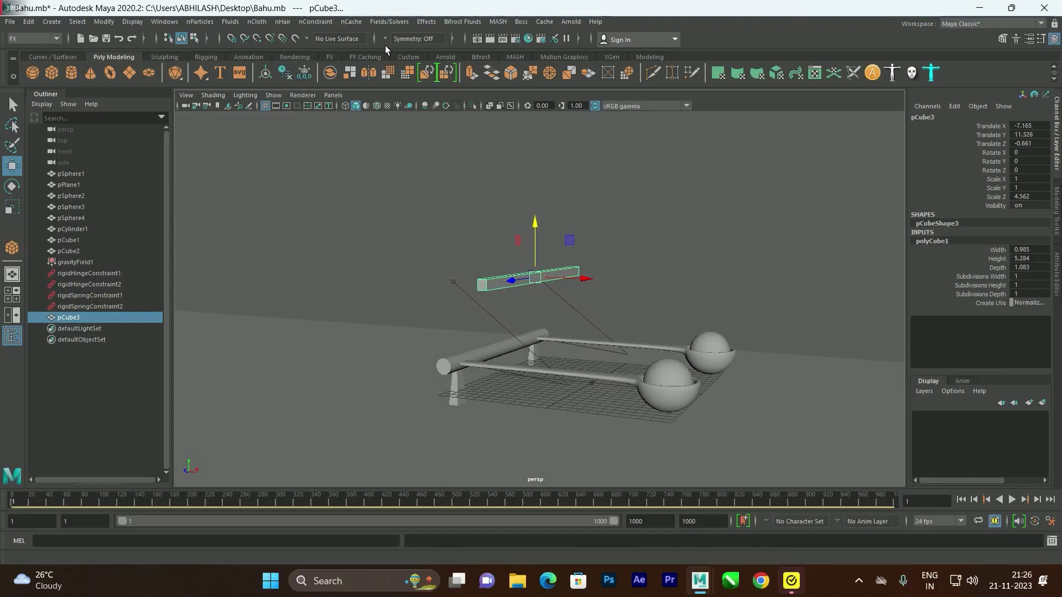
Step: Make the crossbar cube a passive rigid body, and test it by playing the simulation
left_click(387, 22)
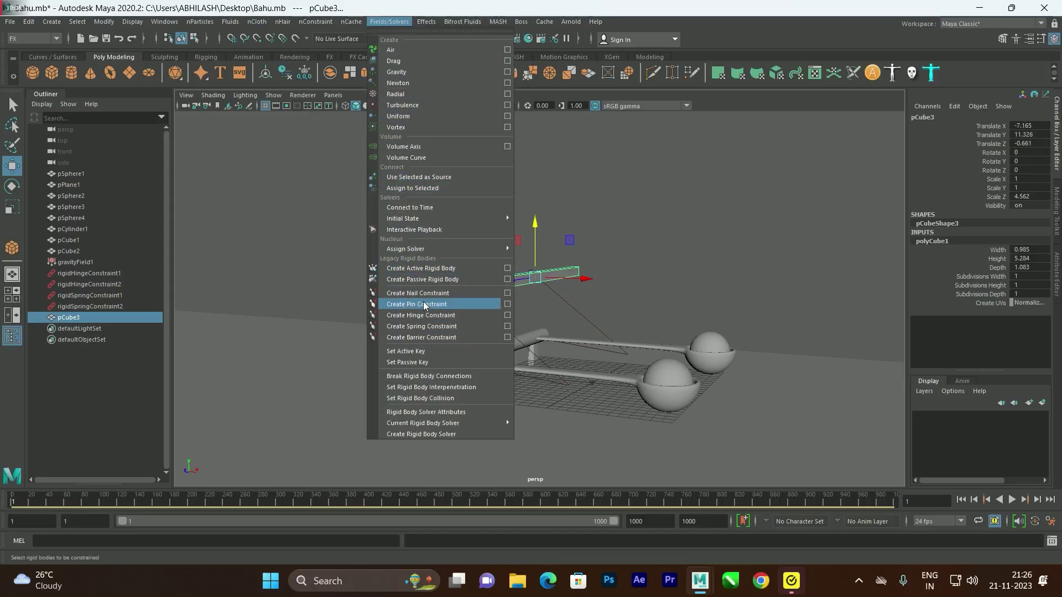
left_click(425, 278)
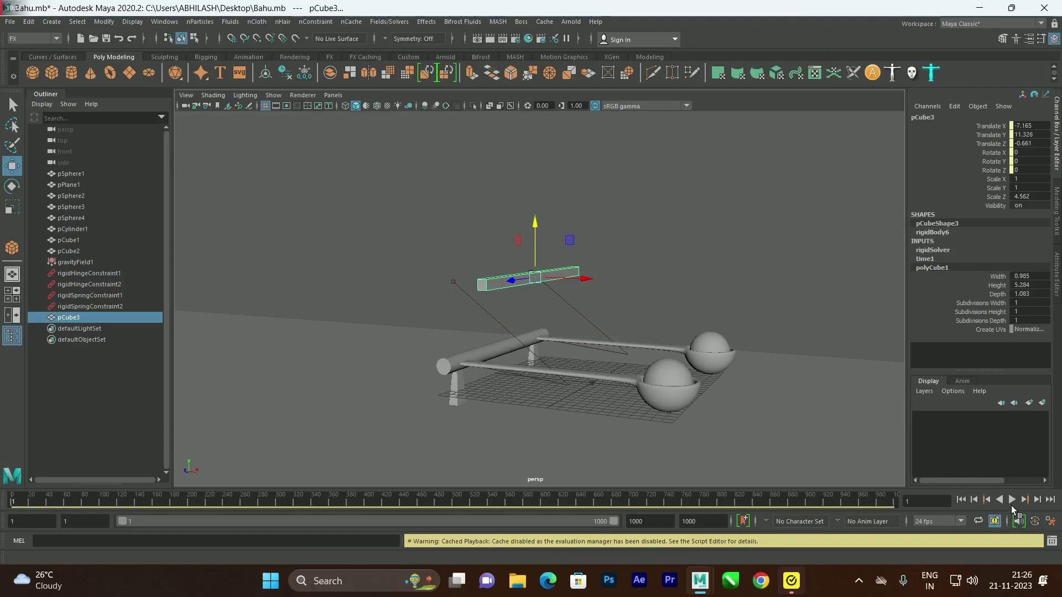
left_click(1011, 501)
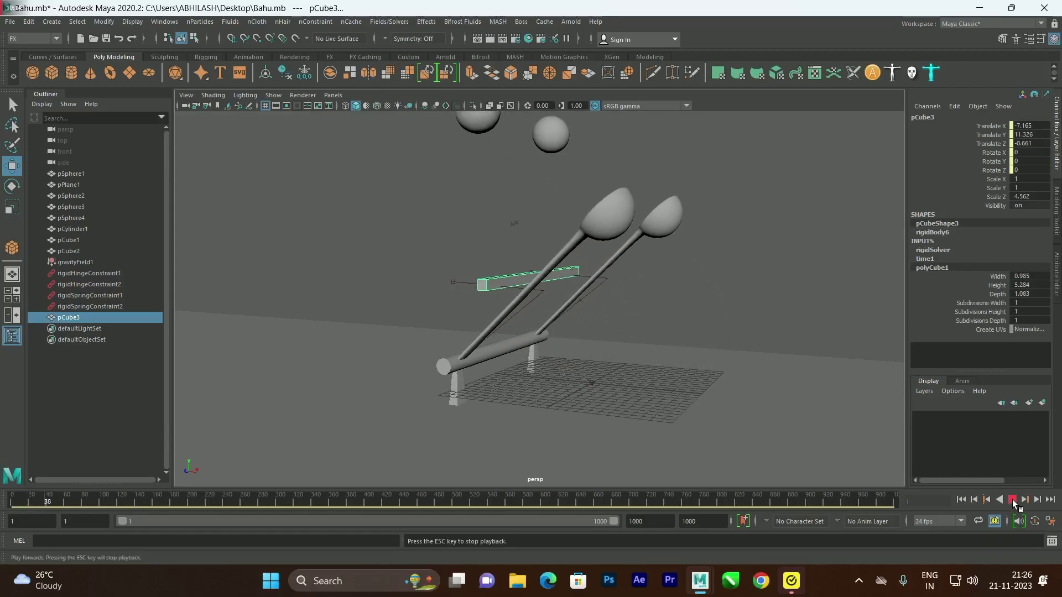
scroll(547, 232, "down", 5)
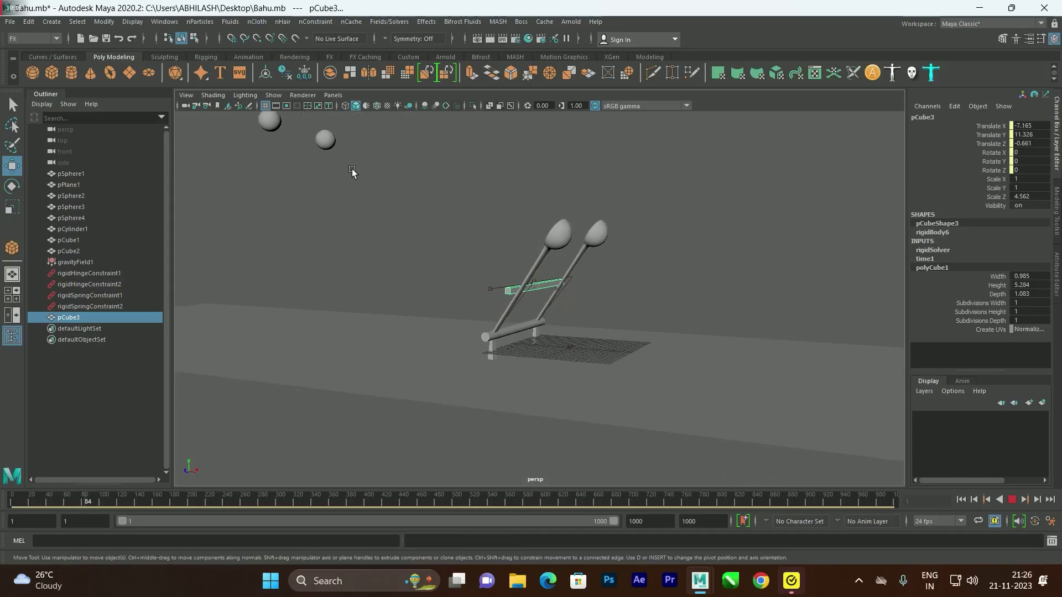
scroll(352, 168, "down", 3)
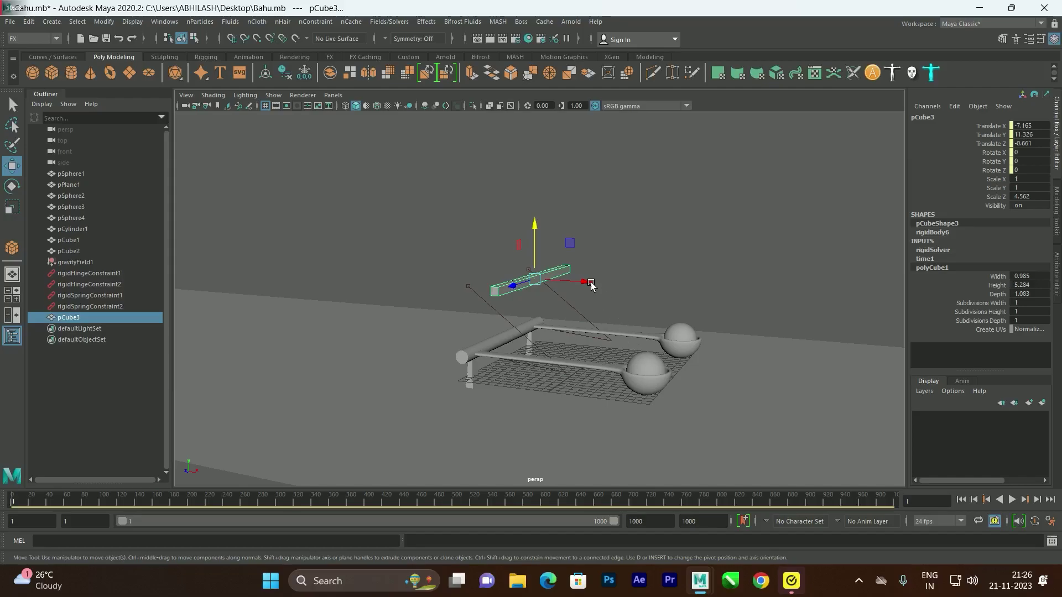
Step: Move the crossbar toward the spoon bowls to about X 2.37, and test it by playing and rewinding the simulation
left_click_drag(565, 279, 642, 286)
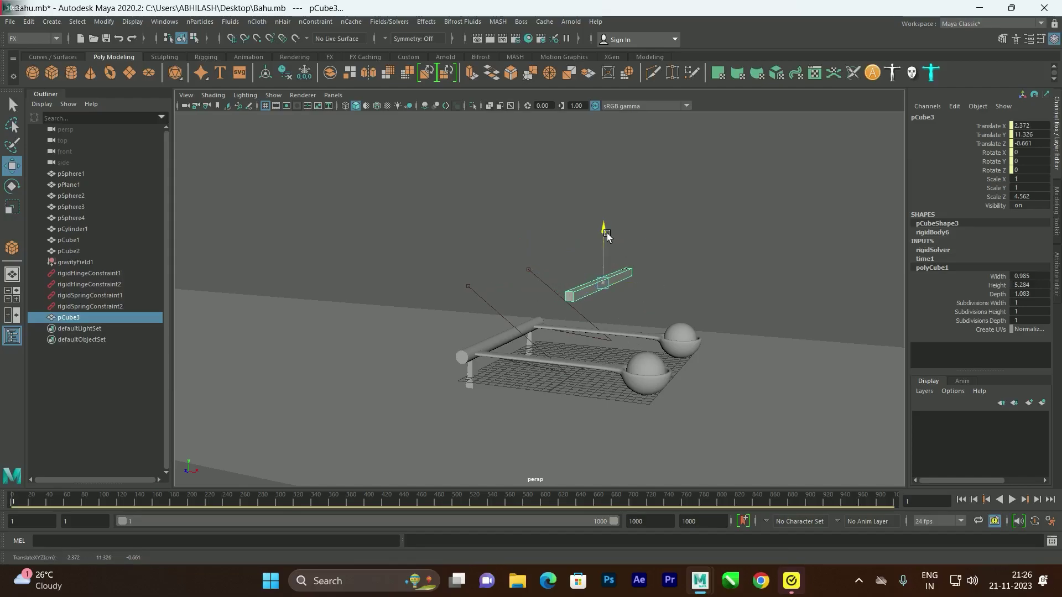
left_click(1011, 499)
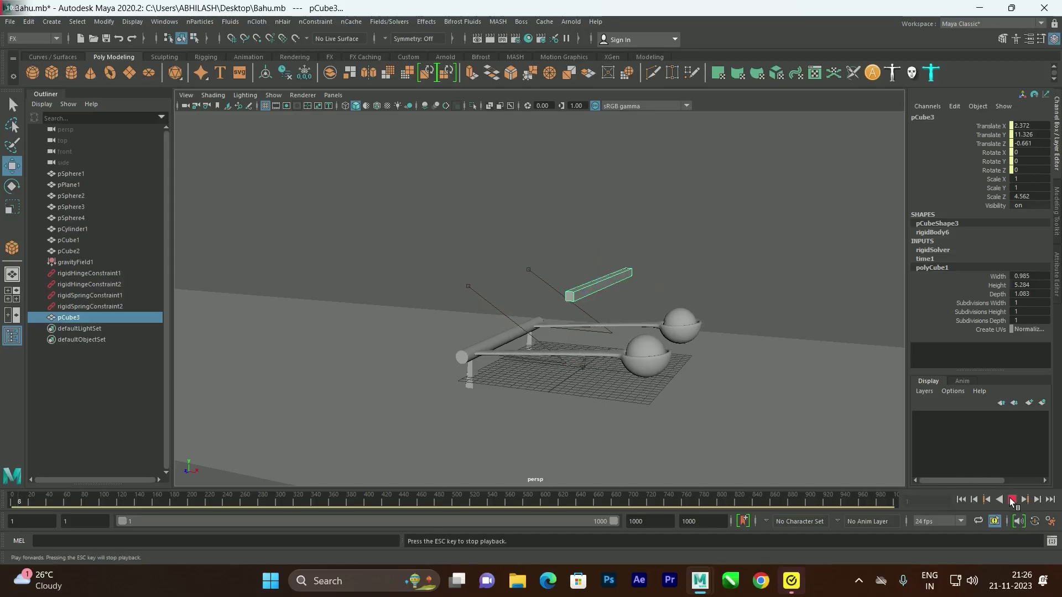
scroll(612, 237, "down", 2)
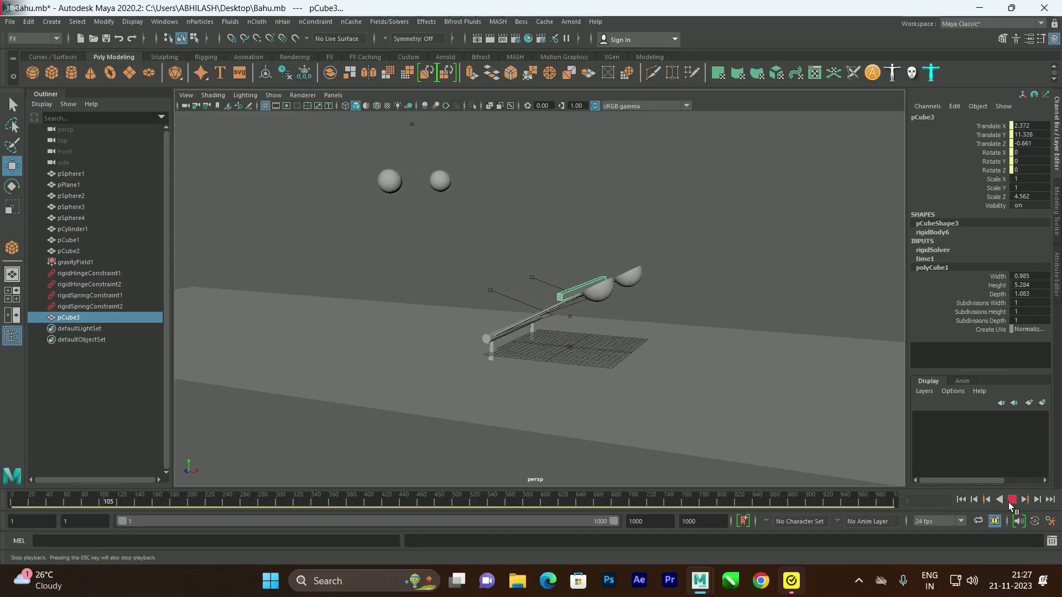
left_click(1012, 499)
left_click(962, 499)
Step: Reposition the crossbar to about X -3.8 and Y 13, and test it by playing and rewinding the simulation
left_click_drag(662, 285, 601, 283)
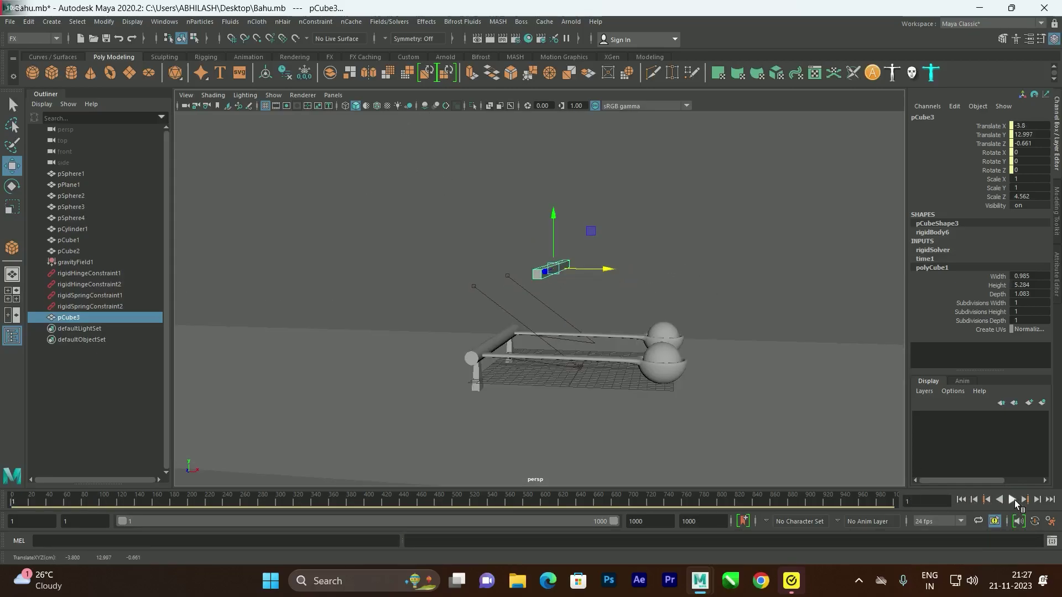
left_click(1012, 499)
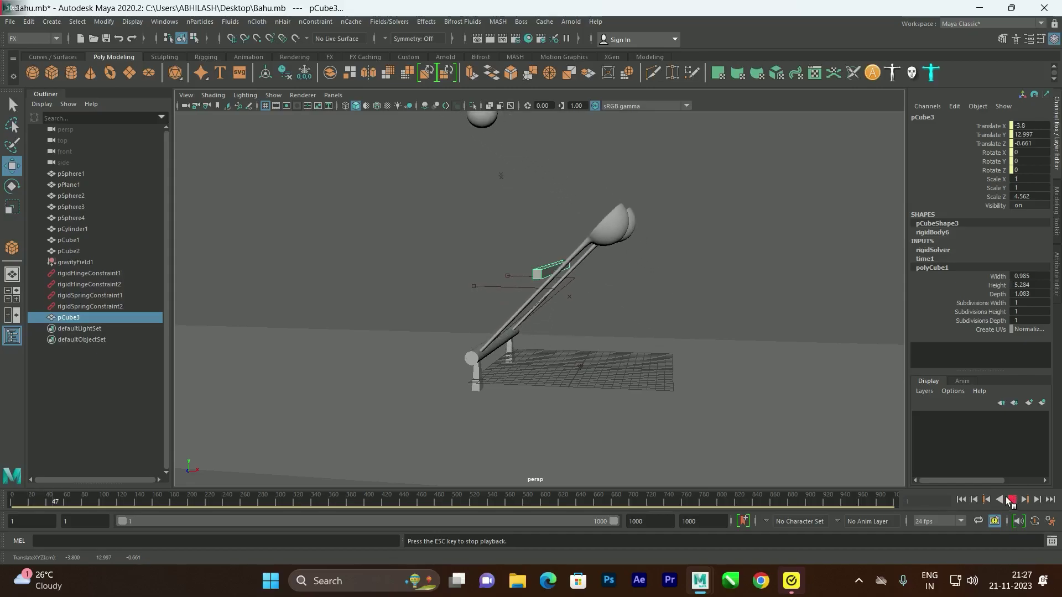
left_click(1011, 499)
left_click(962, 499)
Step: Set the Spring Stiffness of both spring constraints to 30, and play the simulation to test the throw
left_click(474, 289)
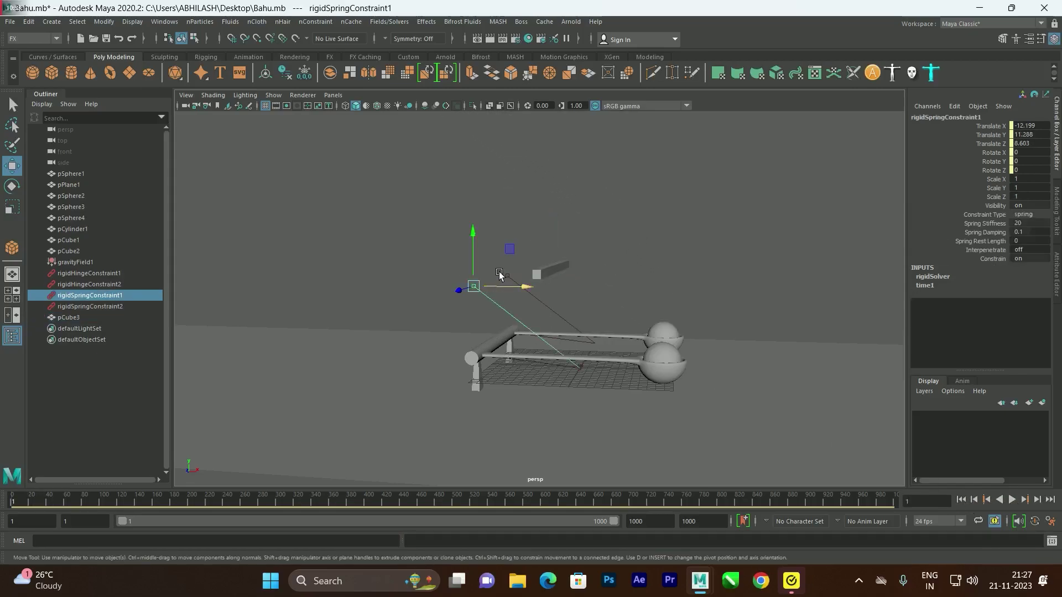
left_click(508, 274, "shift")
double_click(1037, 224)
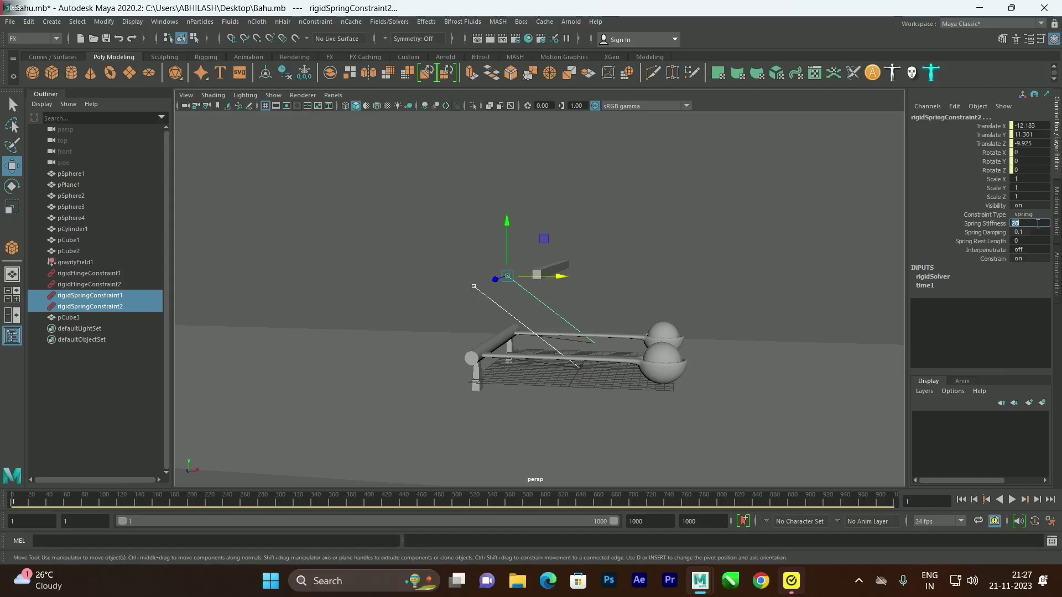
type("30")
key("Return")
left_click(1012, 500)
scroll(500, 245, "down", 5)
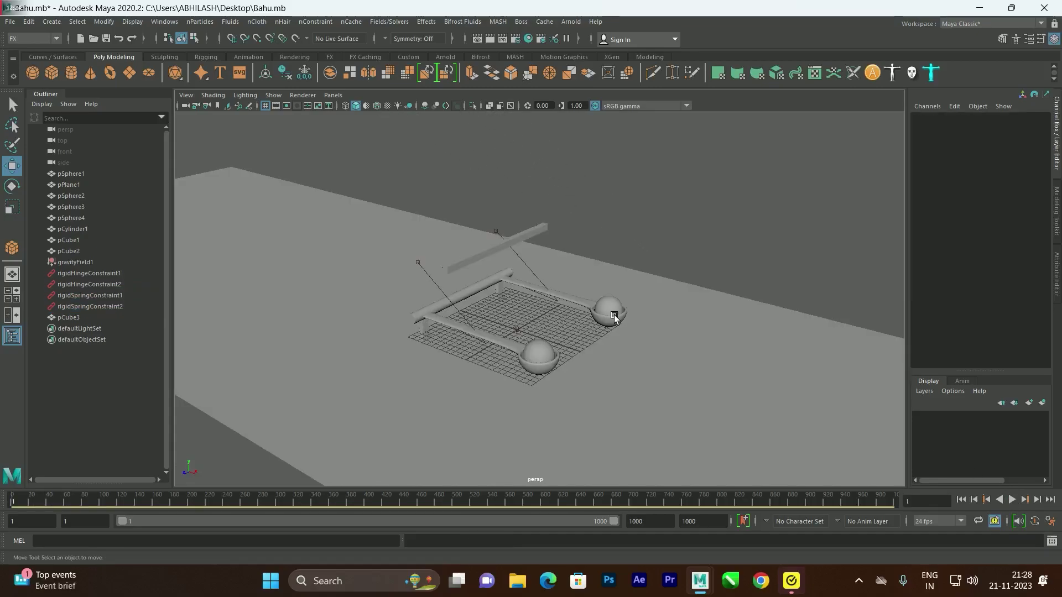
Step: In the top view, draw a polygon plane between the two spoon bowls, extending away from the arms, about 33.64 by 18.97
left_click_drag(585, 308, 631, 296, "alt")
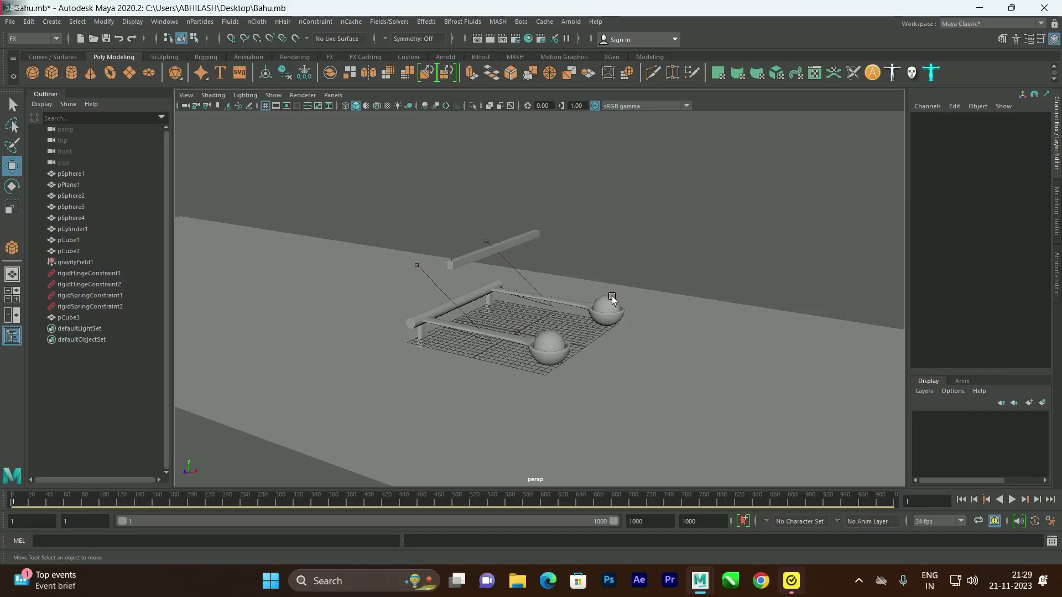
left_click_drag(678, 303, 614, 268, "alt")
left_click_drag(559, 300, 321, 237, "alt")
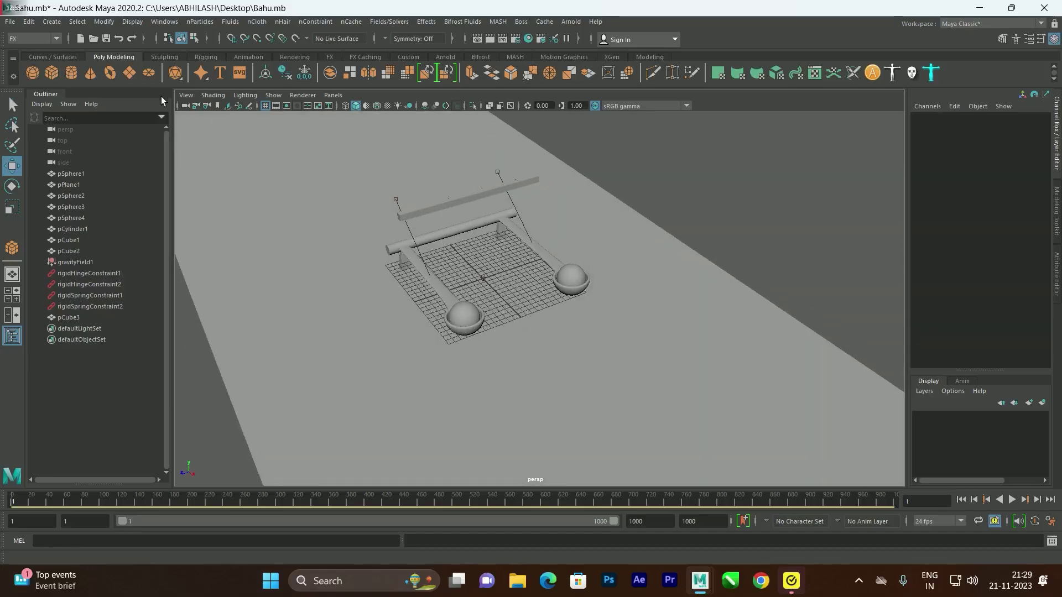
left_click(128, 75)
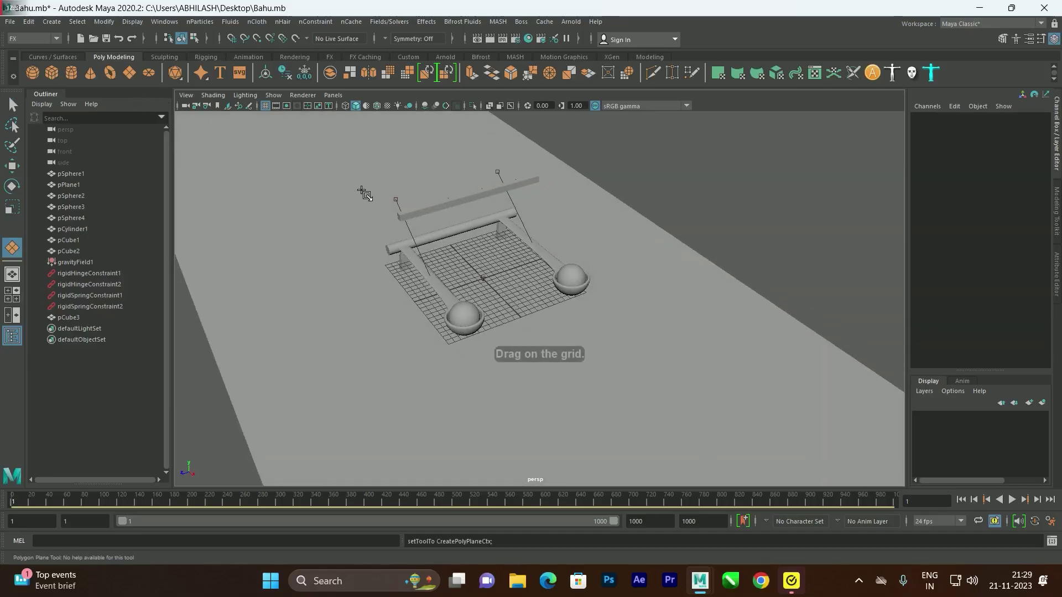
key("space")
key("space")
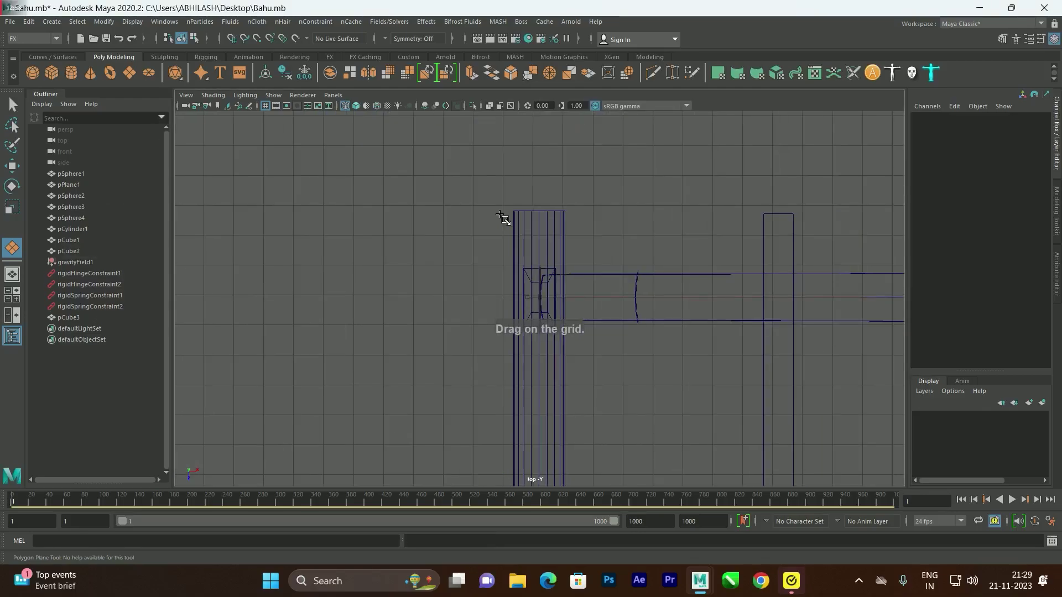
middle_click_drag(637, 296, 432, 198, "alt")
scroll(619, 332, "down", 4)
middle_click_drag(655, 326, 421, 216, "alt")
scroll(434, 213, "down", 2)
left_click_drag(414, 183, 741, 366)
Step: Raise the new plane above the ground to ball height, at about Y 3.61
key("w")
key("space")
key("space")
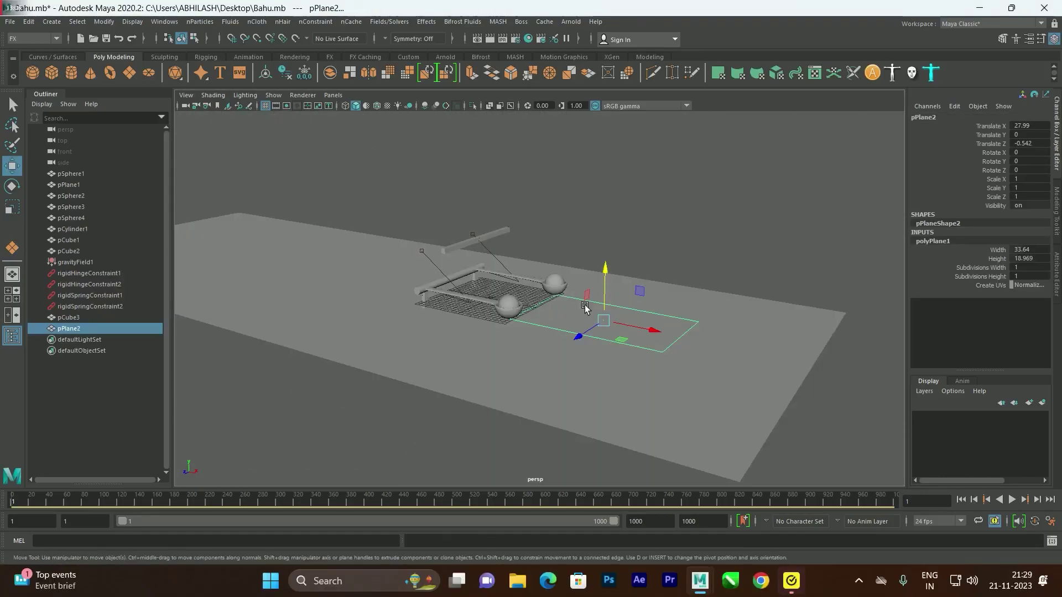
scroll(585, 307, "up", 3)
left_click_drag(662, 288, 667, 256)
Step: Adjust the plane in the top view so its near edge meets both balls, at about X 27.68
key("f")
left_click_drag(595, 267, 393, 239, "alt")
key("space")
key("space")
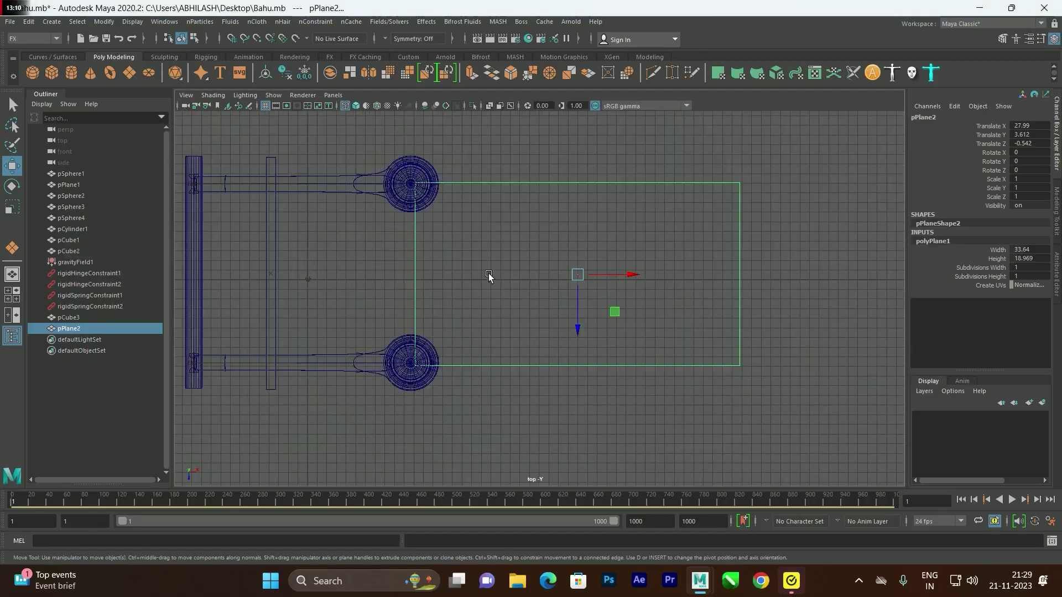
scroll(531, 293, "up", 1)
left_click_drag(630, 273, 679, 313)
key("space")
key("space")
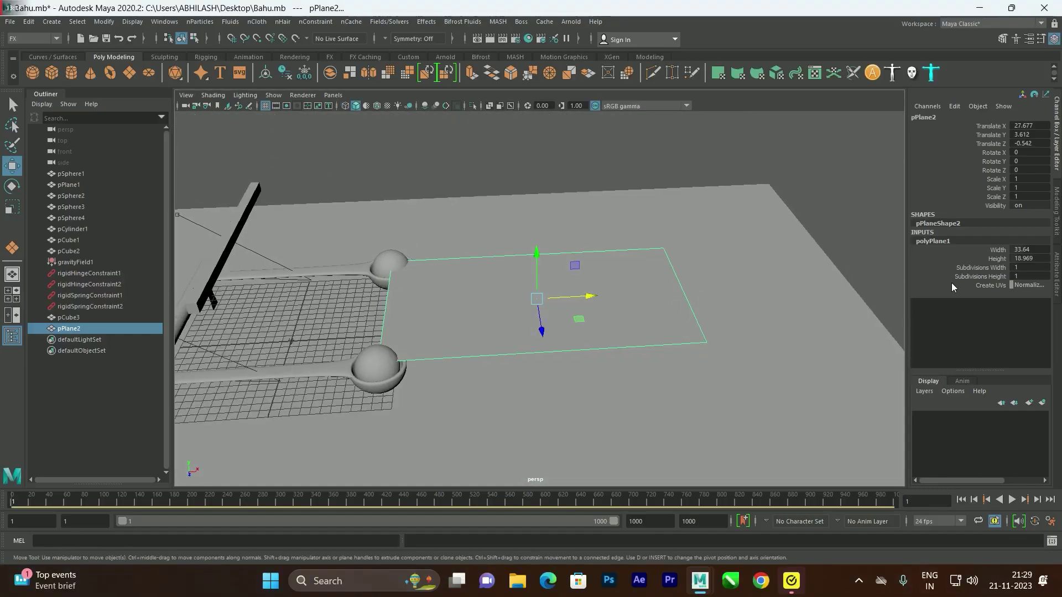
Step: Set the plane's Subdivisions Width and Subdivisions Height to 50
left_click_drag(974, 271, 978, 280)
middle_click_drag(614, 270, 1003, 242)
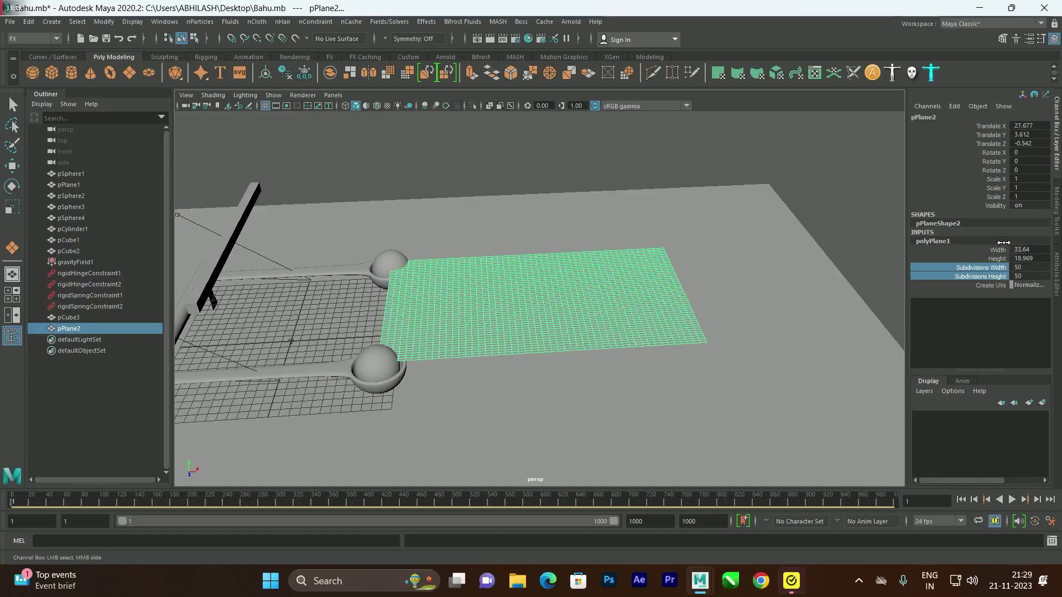
left_click(765, 167)
left_click_drag(605, 234, 491, 327, "alt")
Step: Convert the subdivided plane to nCloth, and play the simulation to test it
left_click(532, 312)
left_click_drag(433, 265, 519, 207, "alt")
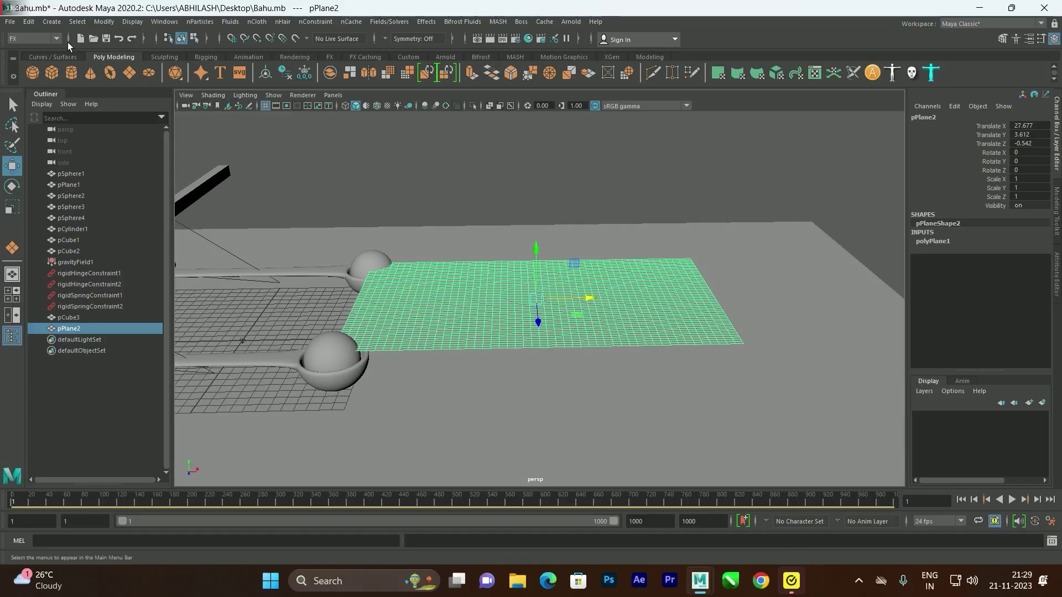
left_click(257, 23)
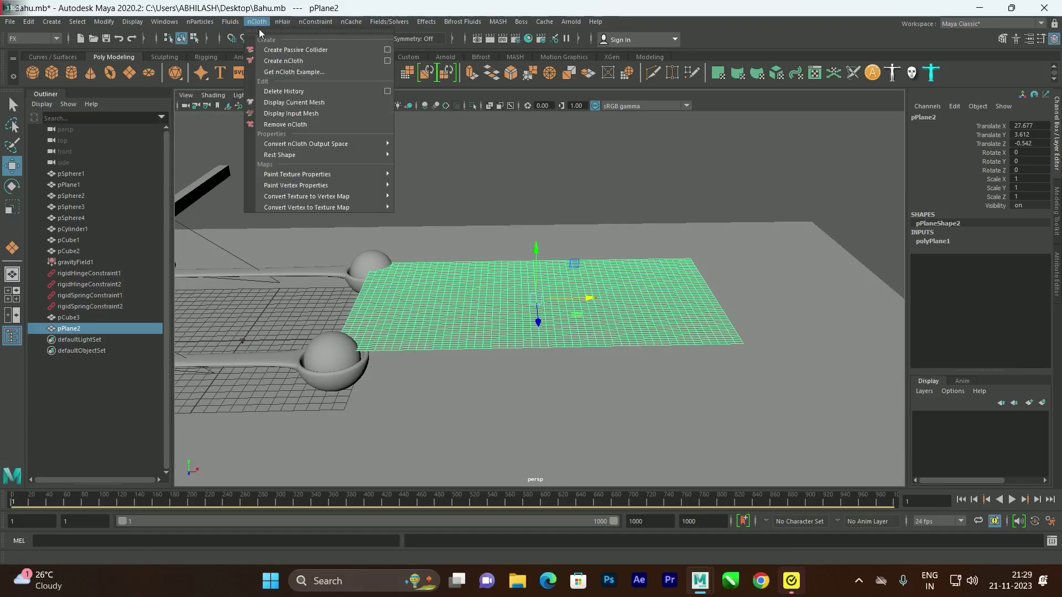
left_click(276, 60)
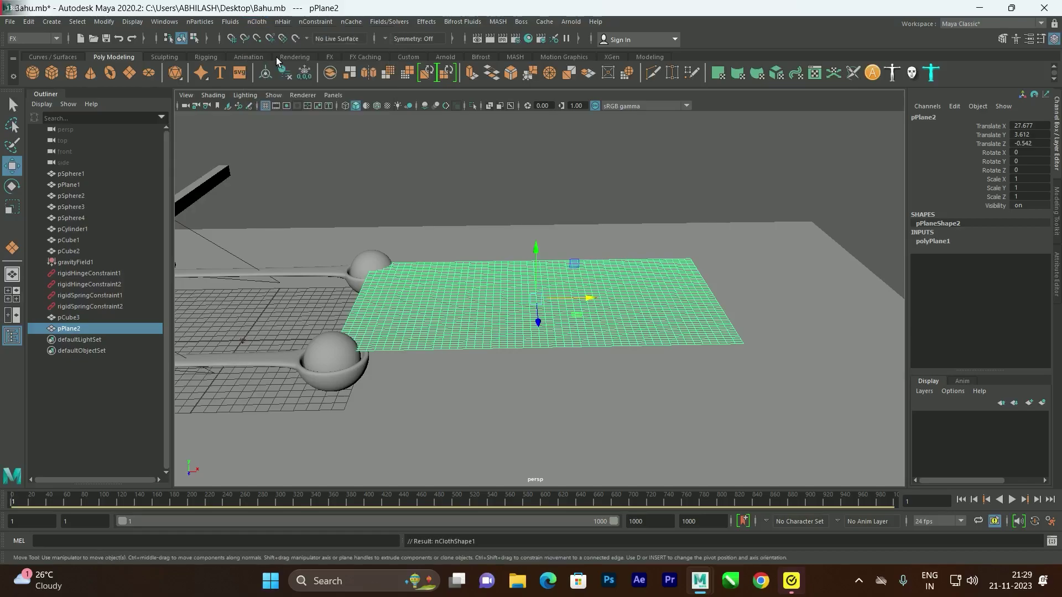
left_click(1011, 499)
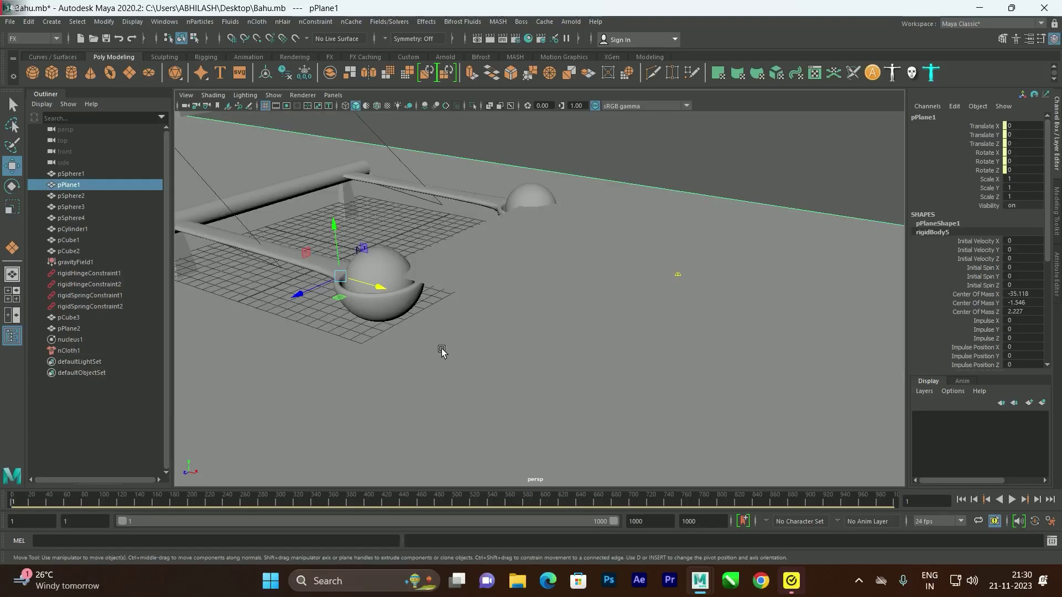
Step: Attach the cloth's corner vertices at the near ball to that ball with a Point to Surface constraint
left_click(443, 268)
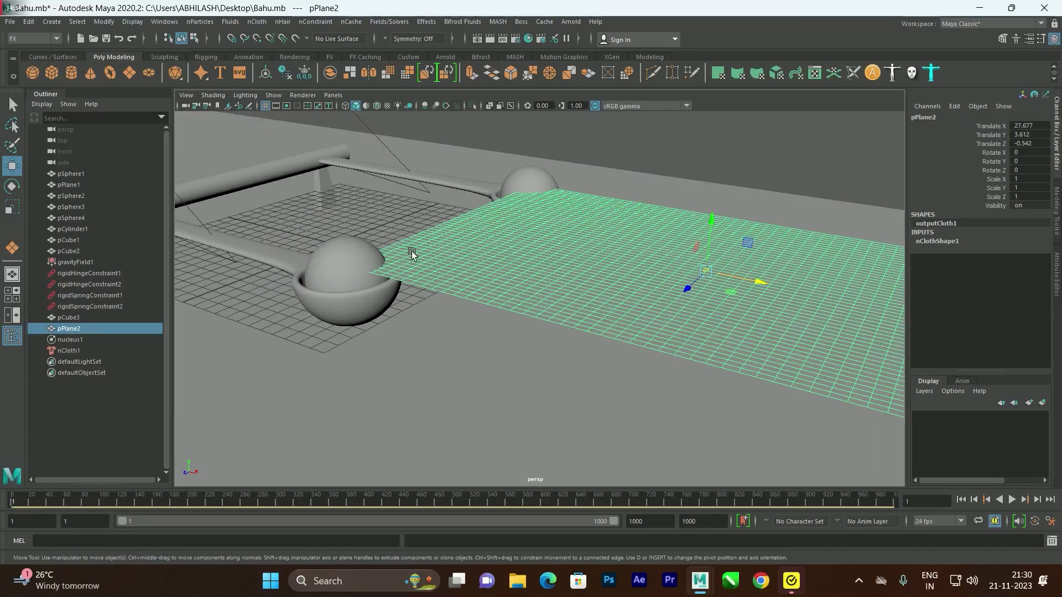
left_click_drag(442, 221, 445, 245, "alt")
right_click_drag(446, 244, 398, 241)
left_click_drag(339, 243, 382, 307)
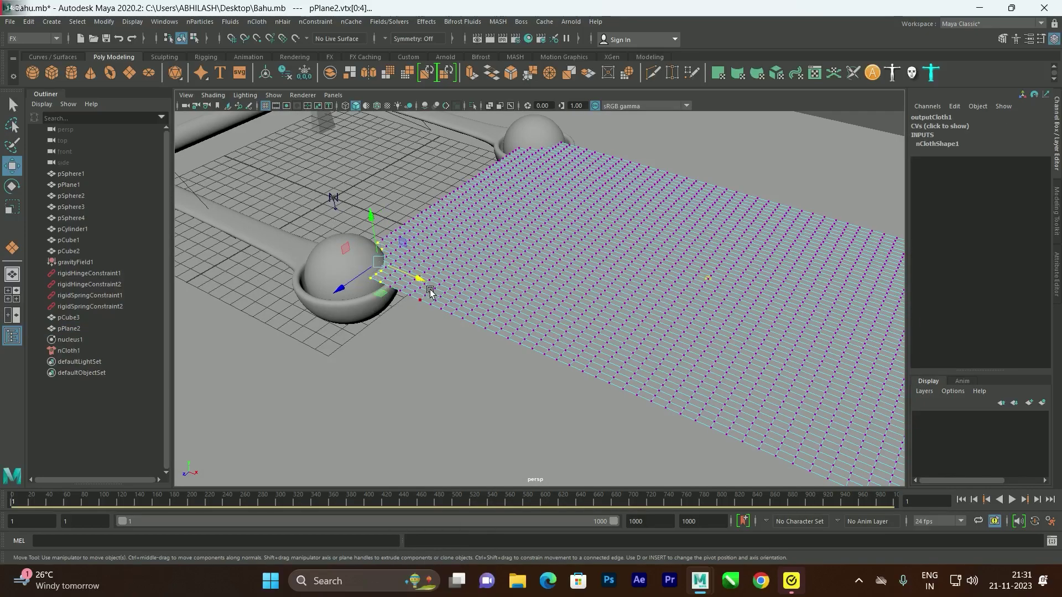
left_click(320, 271)
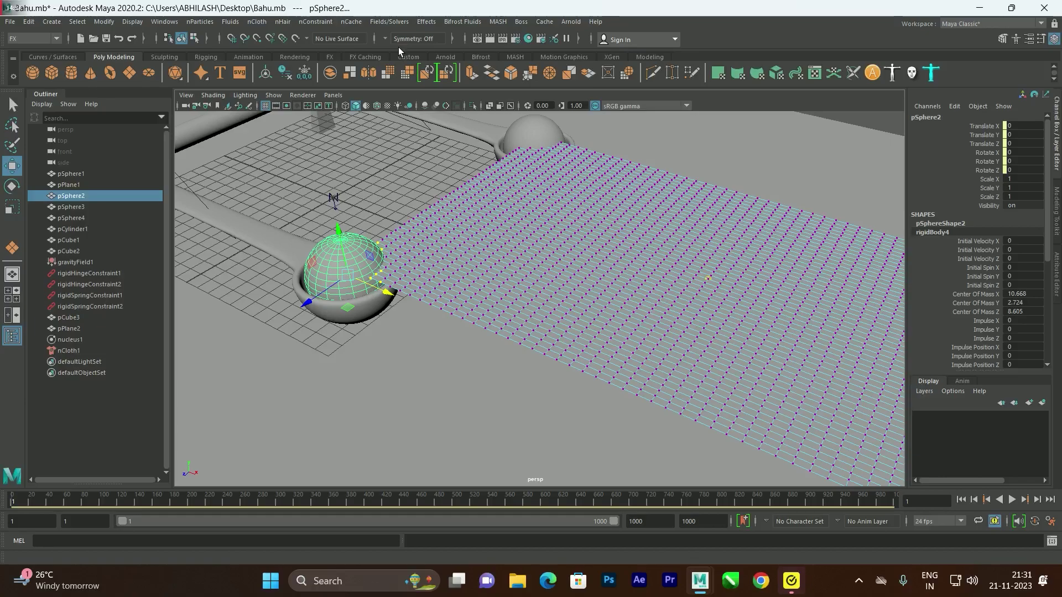
left_click(314, 22)
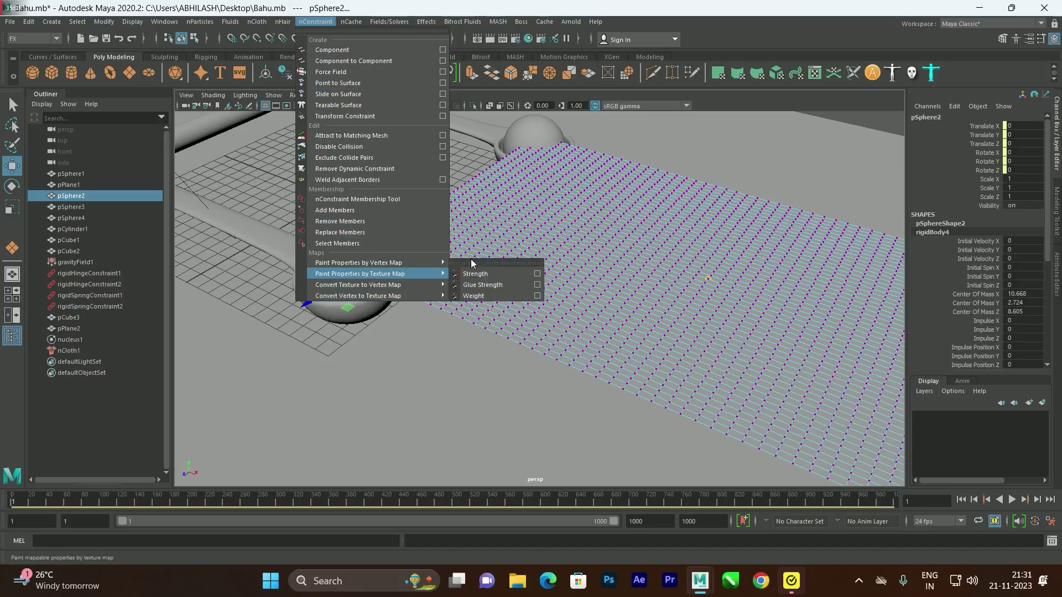
left_click(335, 84)
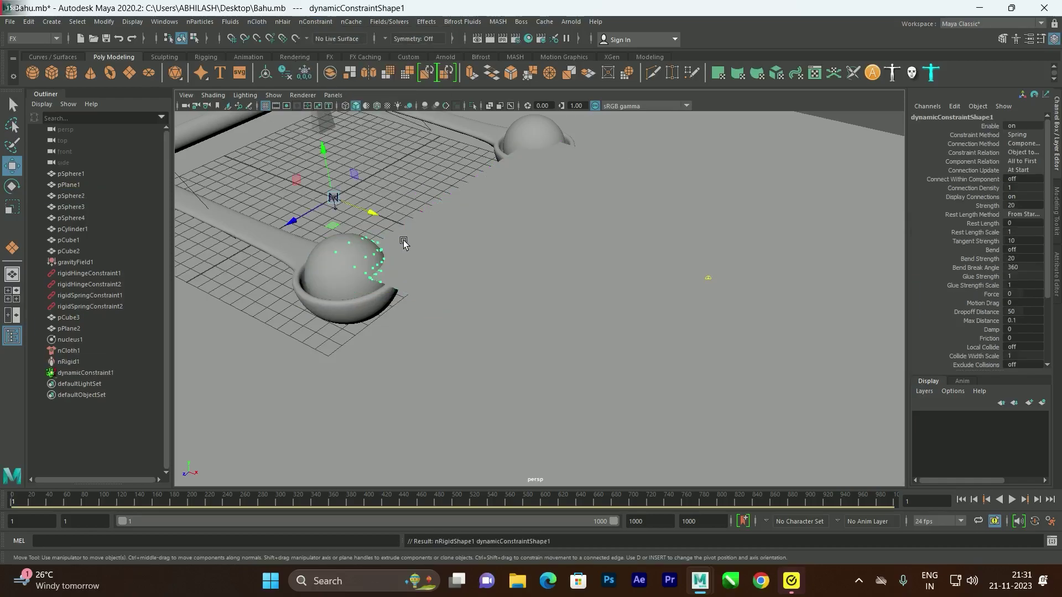
Step: Attach the cloth's corner vertices at the far ball to that ball with a Point to Surface constraint
middle_click_drag(572, 196, 545, 370, "alt")
scroll(545, 369, "up", 3)
left_click(520, 332)
right_click_drag(490, 247, 423, 232)
left_click_drag(409, 226, 517, 291)
left_click_drag(390, 211, 527, 294)
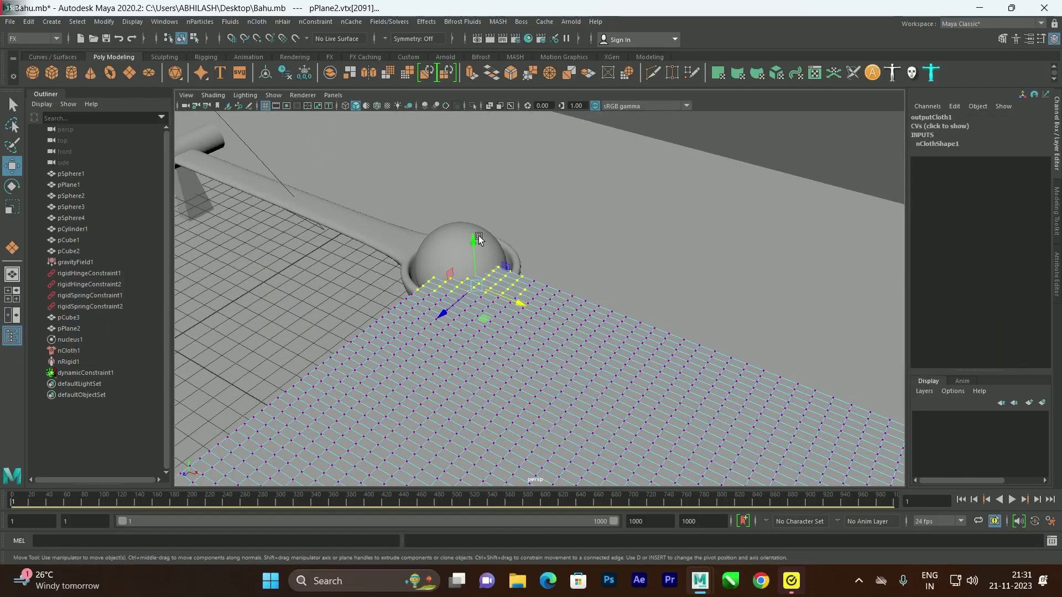
left_click(445, 240, "shift")
left_click(324, 22)
left_click(343, 84)
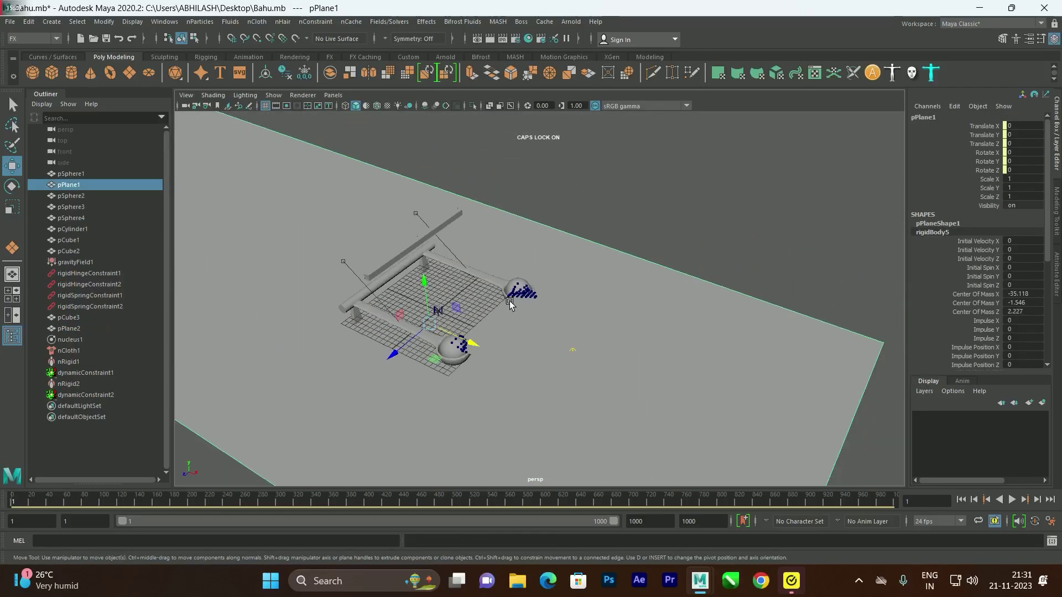
Step: Play the simulation to frame 39 and examine the cloth trailing from both thrown balls
left_click_drag(510, 303, 540, 252, "alt")
left_click(1012, 499)
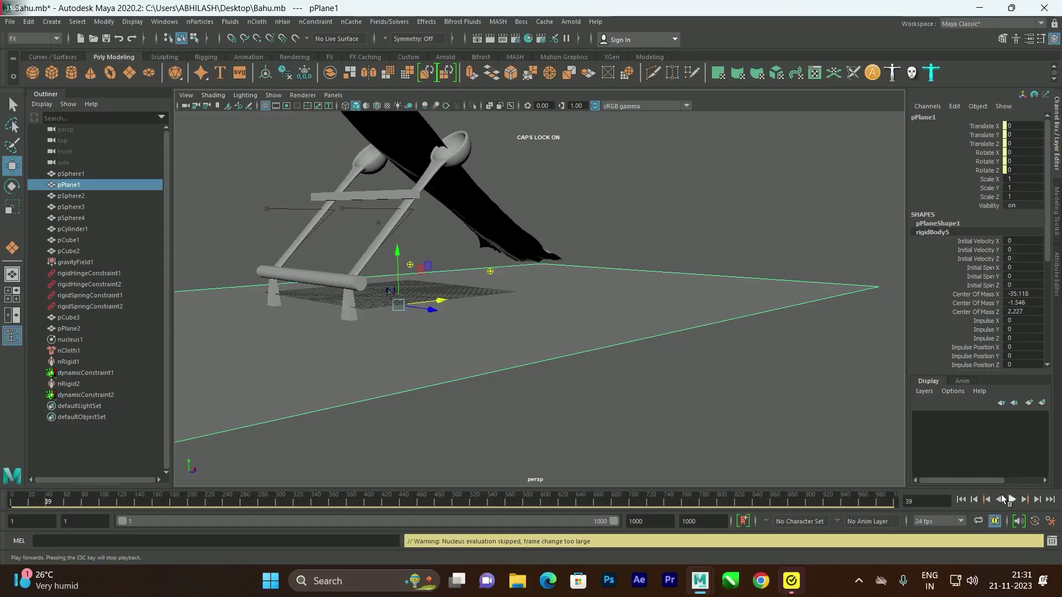
scroll(573, 293, "down", 3)
left_click_drag(573, 294, 451, 282, "alt")
middle_click_drag(471, 247, 508, 289, "alt")
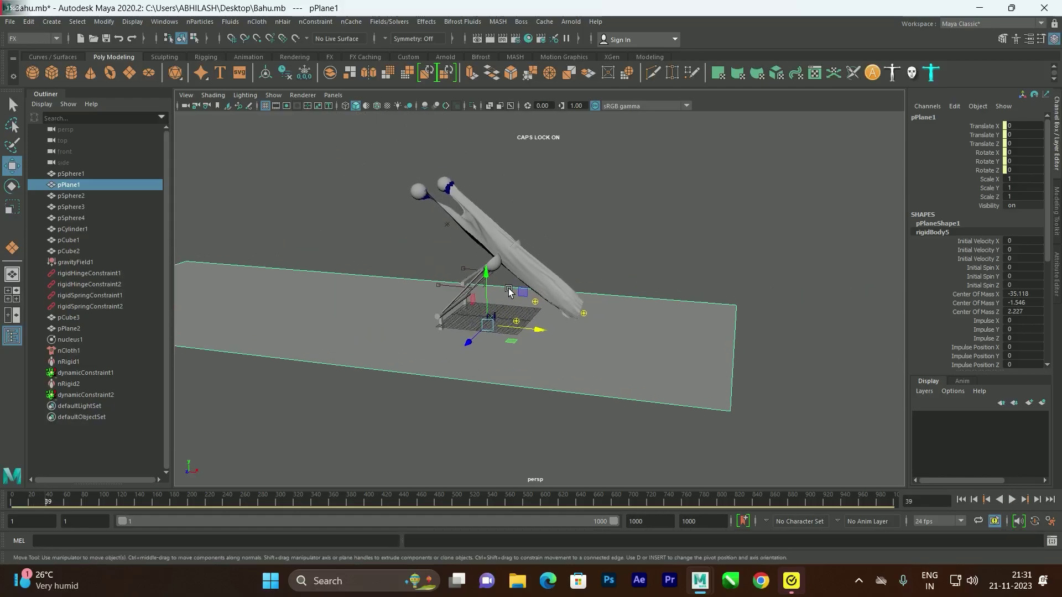
scroll(509, 289, "up", 2)
left_click_drag(508, 290, 439, 281, "alt")
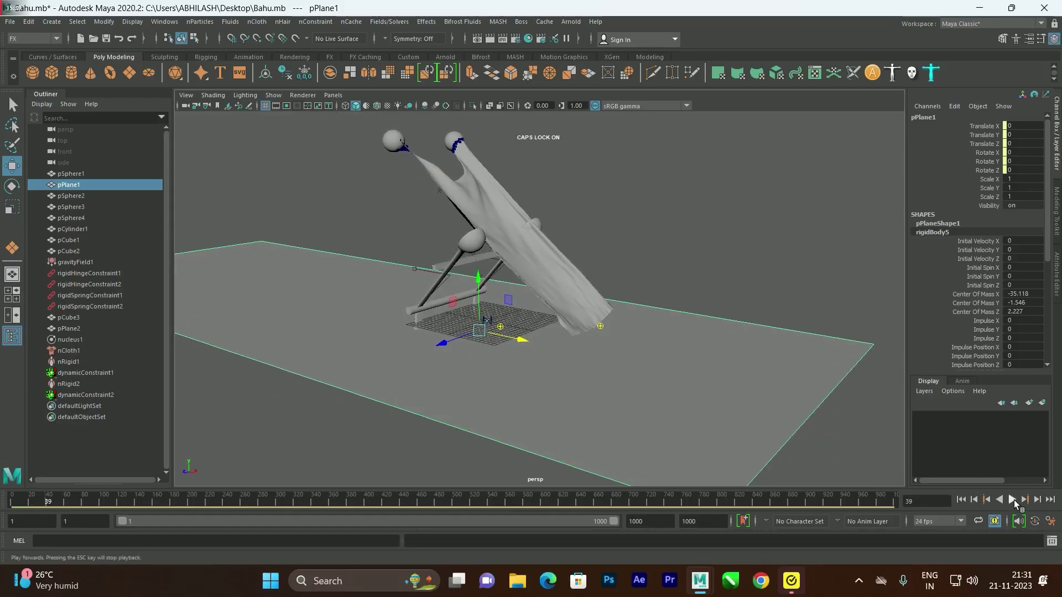
Step: Continue the playback to frame 115, following the balls and cloth through the air, and return to the first frame
left_click(1012, 501)
left_click(1014, 502)
scroll(400, 184, "down", 3)
left_click_drag(400, 185, 498, 193, "alt")
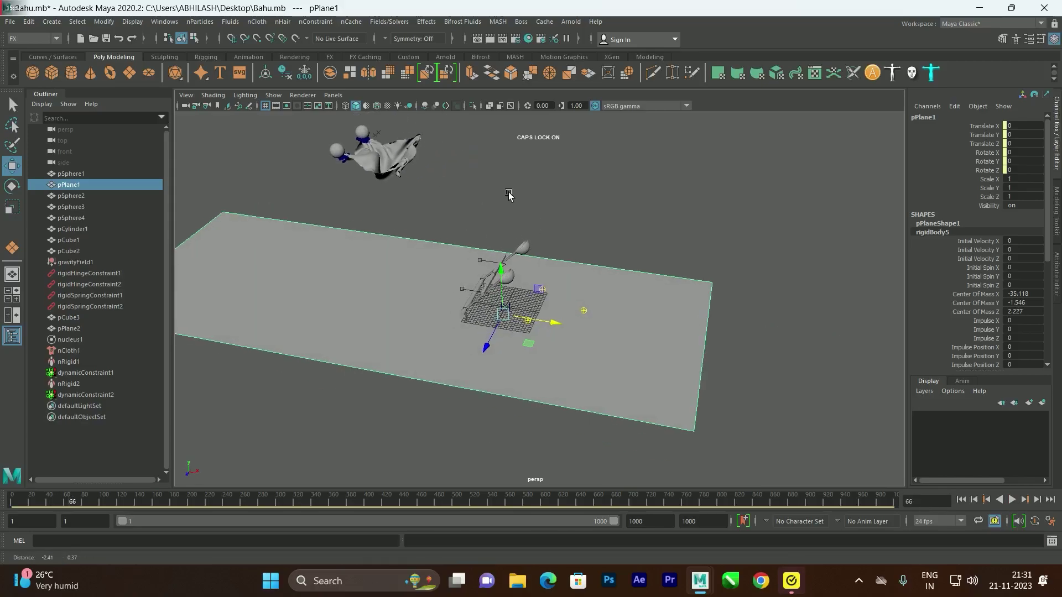
middle_click_drag(498, 194, 598, 219, "alt")
left_click(1011, 500)
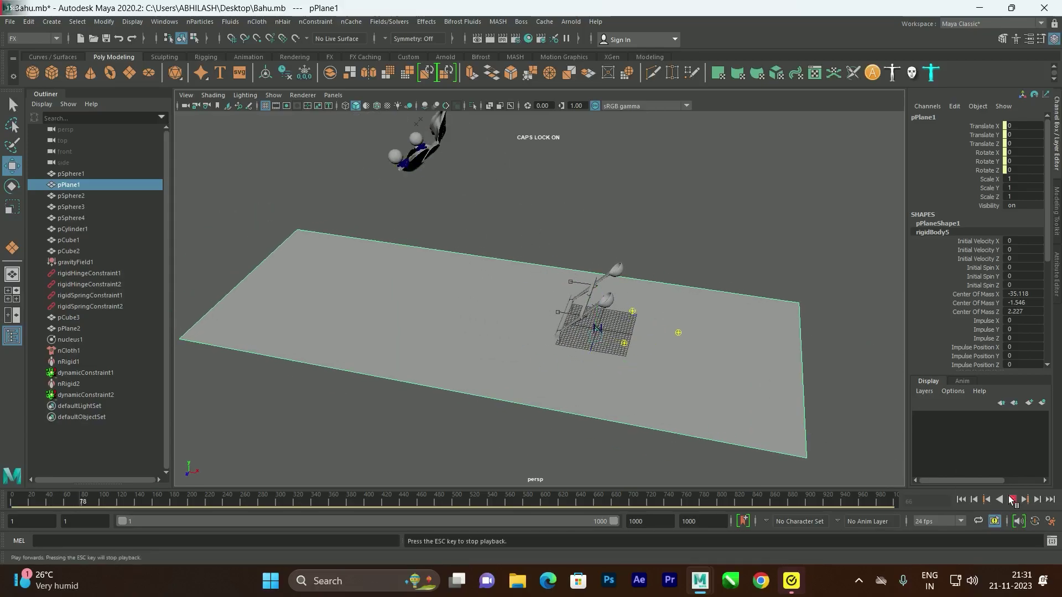
left_click(1011, 500)
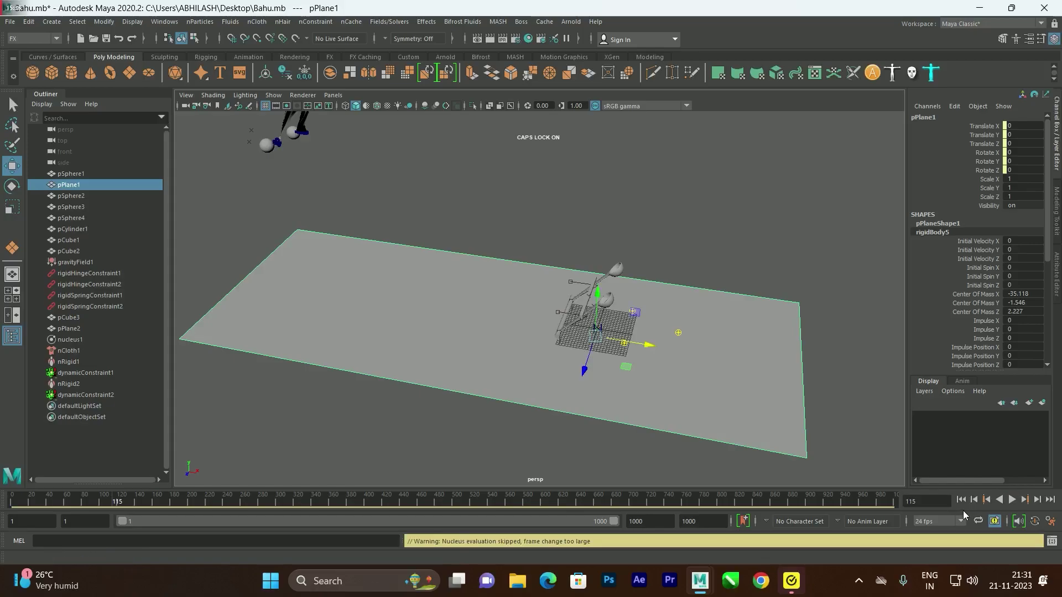
left_click(961, 500)
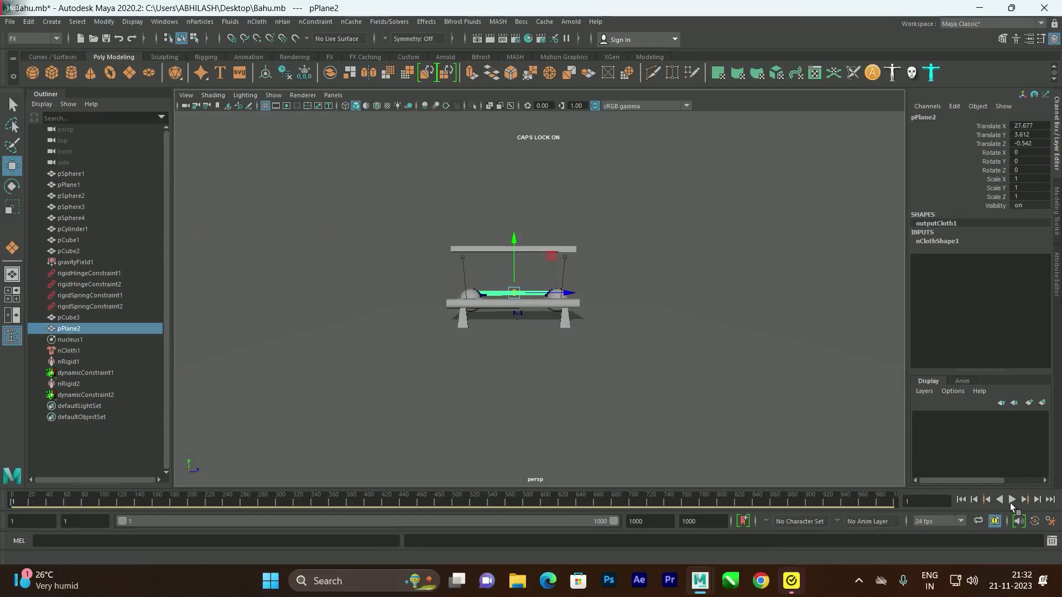
Step: Replay the throw facing the crossbar to frame 82 with the cloth selected, and rewind to the first frame
left_click(1010, 501)
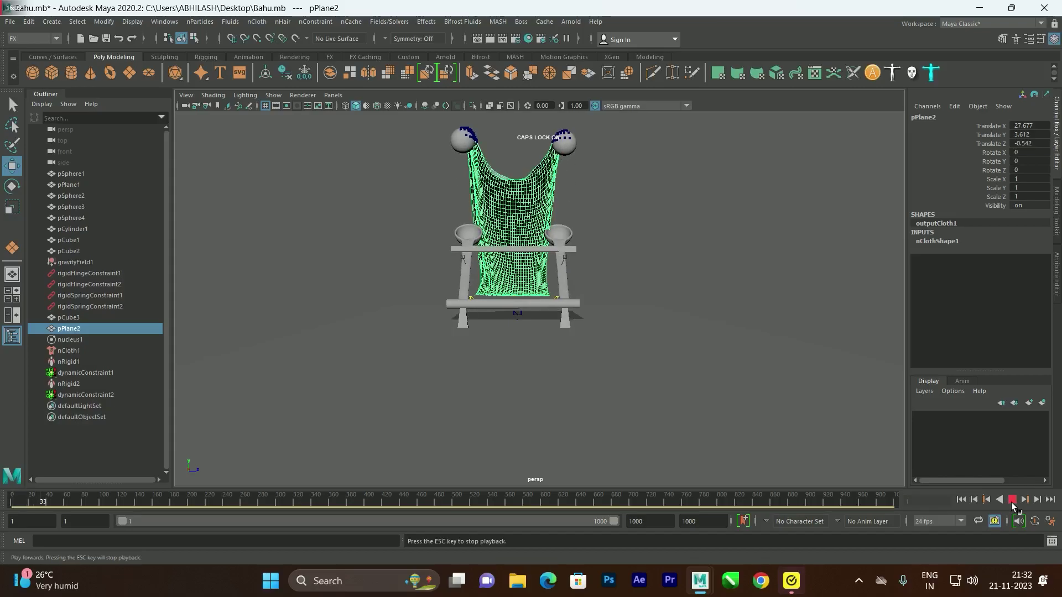
left_click(1011, 502)
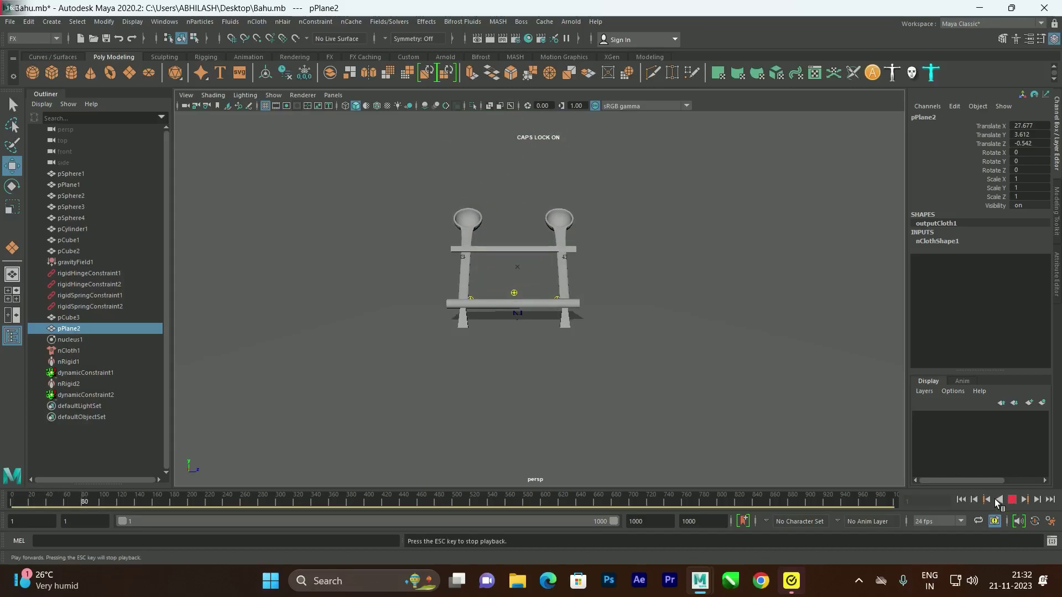
left_click_drag(609, 310, 459, 205, "alt")
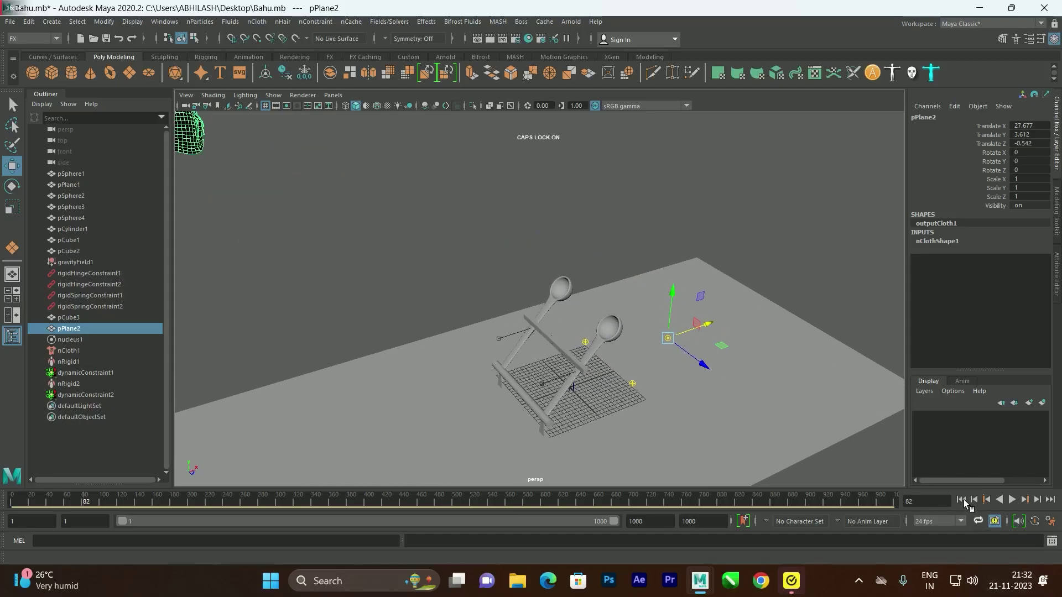
left_click(962, 500)
Step: Apply the Fire effect to the nCloth plane
left_click_drag(815, 333, 585, 310, "alt")
left_click(709, 310)
left_click(671, 386)
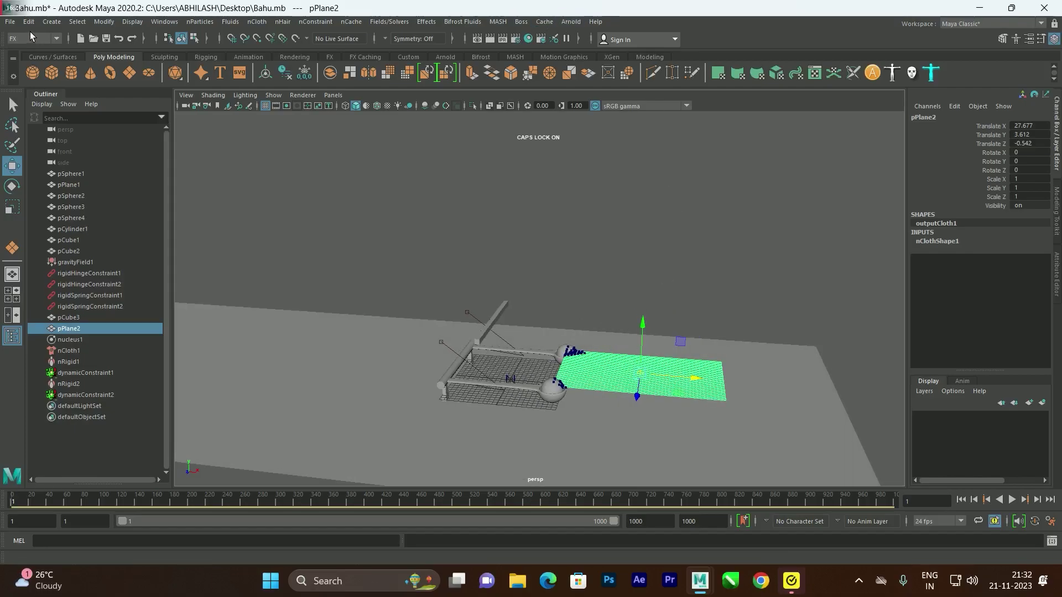
left_click(427, 24)
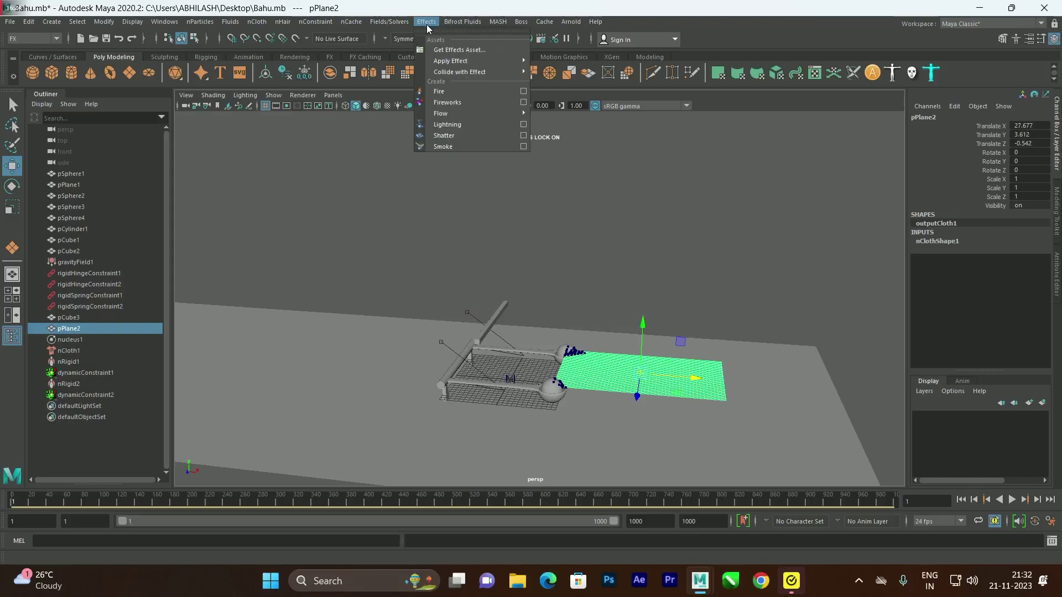
left_click(443, 92)
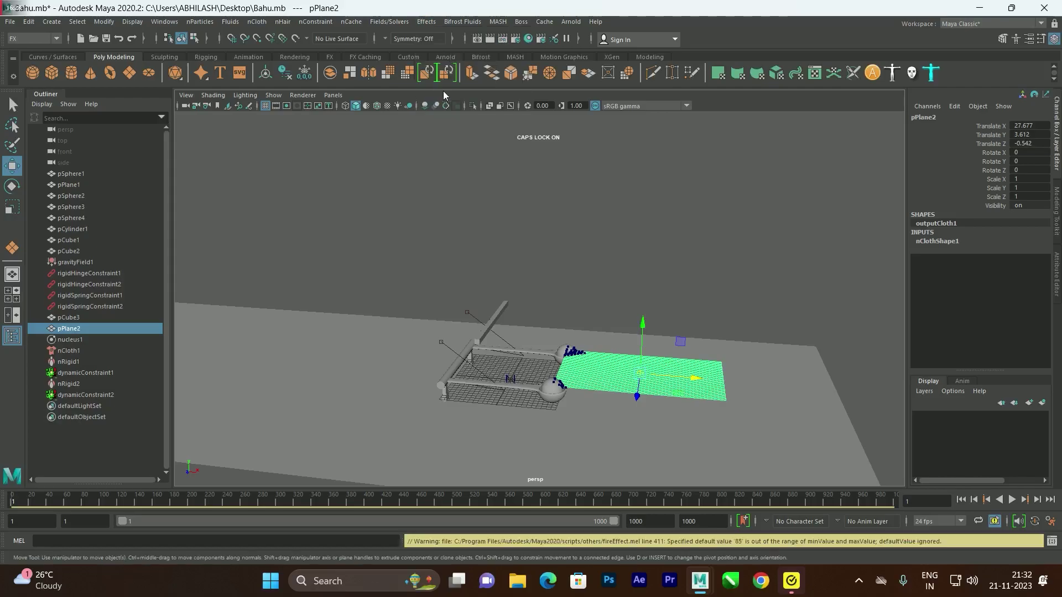
Step: Play the fire simulation to frame 74 to inspect the particles, and replay it from the start to frame 27
left_click(1012, 501)
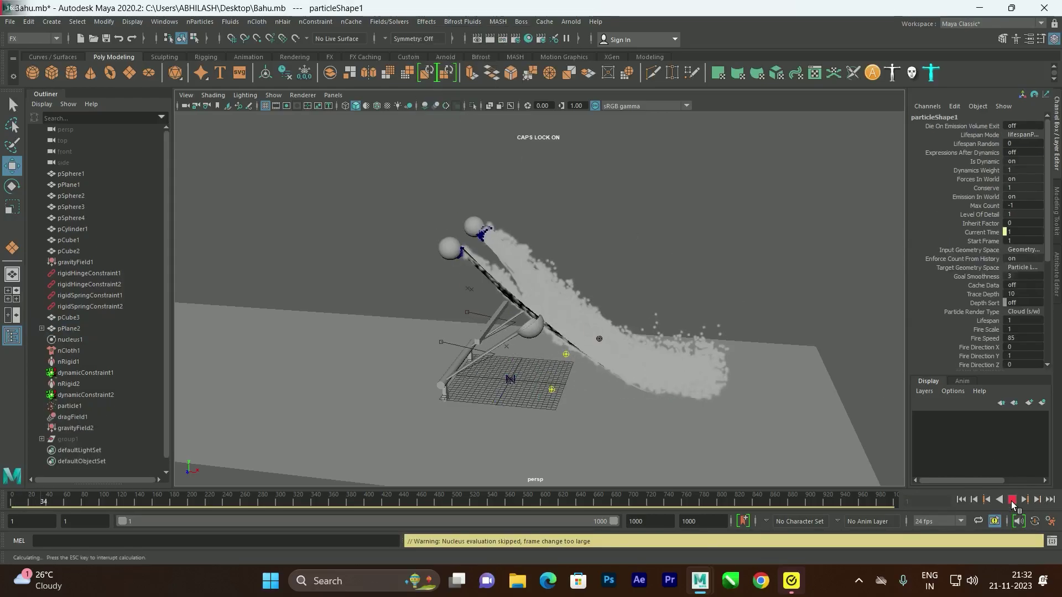
left_click(1012, 504)
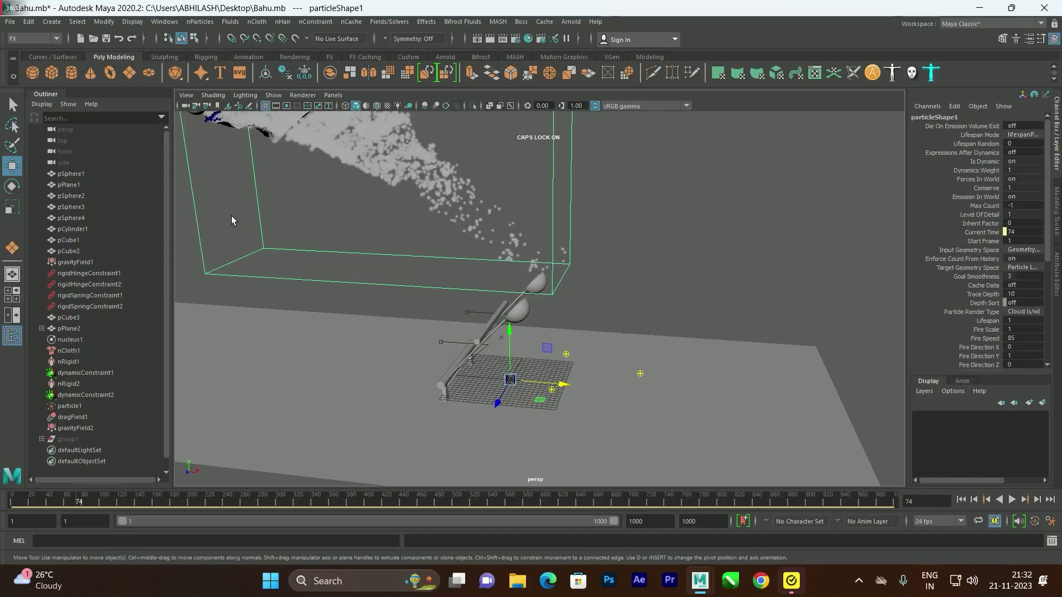
scroll(235, 222, "down", 2)
middle_click_drag(366, 194, 436, 259, "alt")
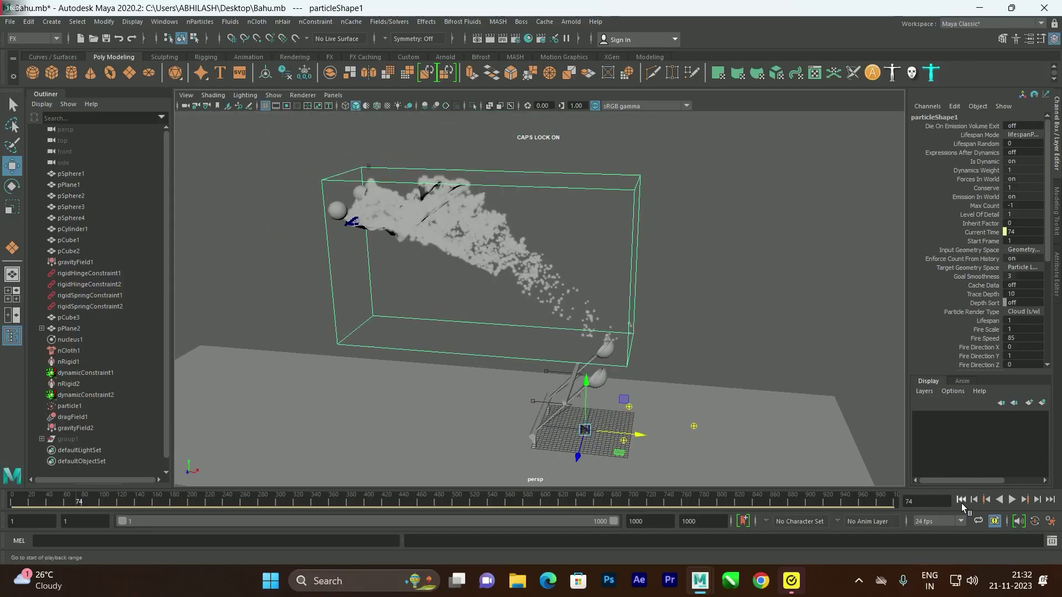
left_click(961, 499)
left_click(1011, 499)
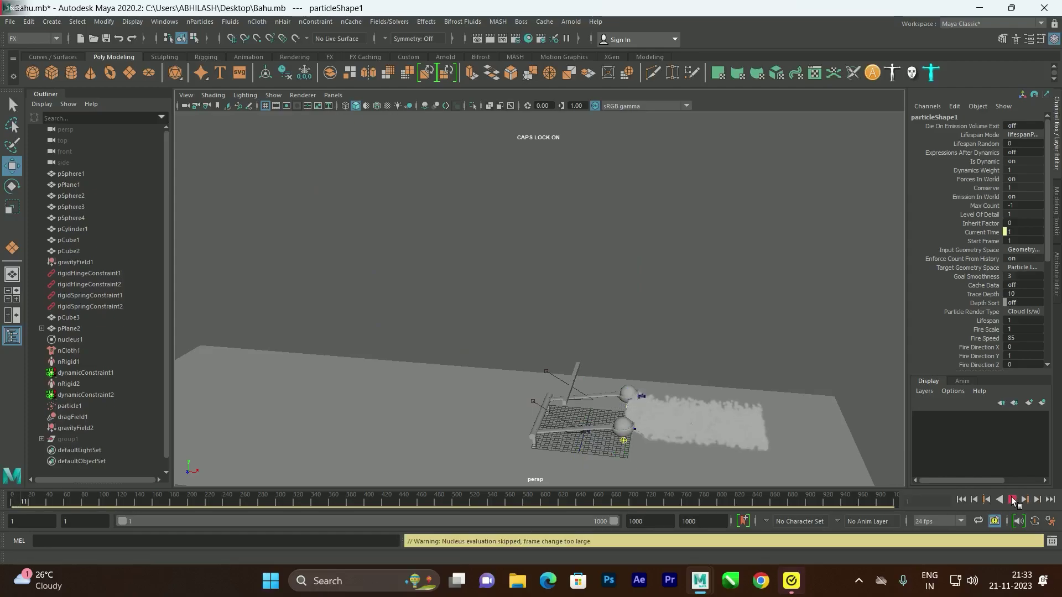
left_click(1012, 499)
Step: Advance the simulation to frame 77 and set the fire particle object's Start Frame to 77
left_click(676, 297)
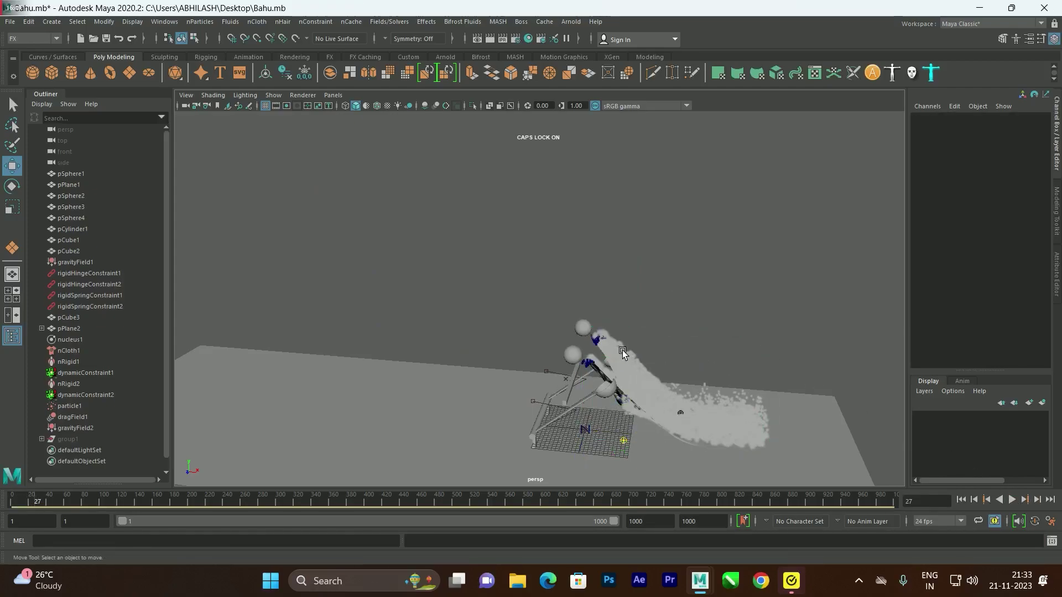
left_click(640, 349)
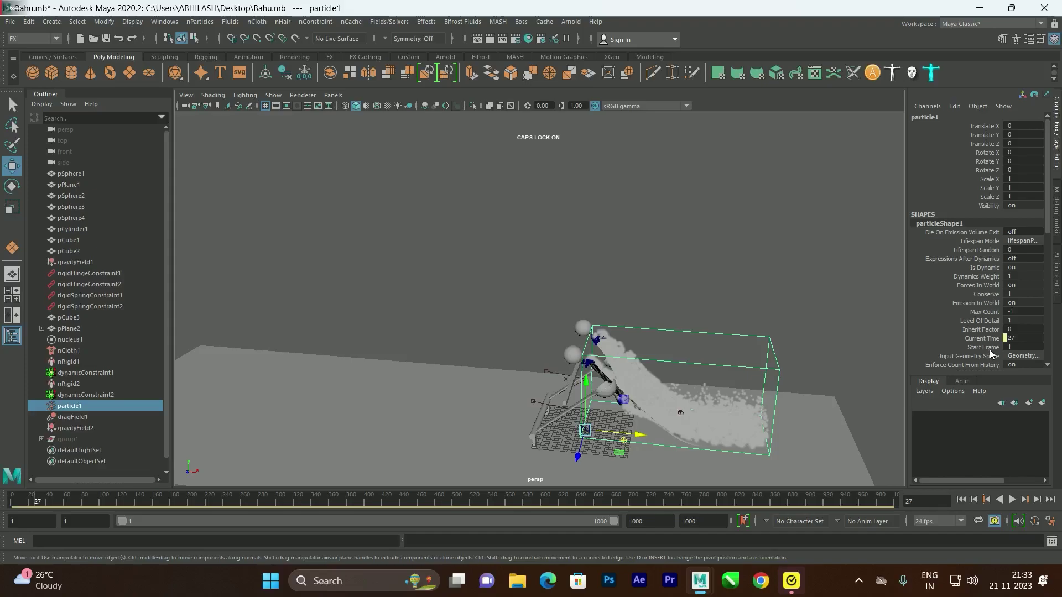
left_click(1012, 499)
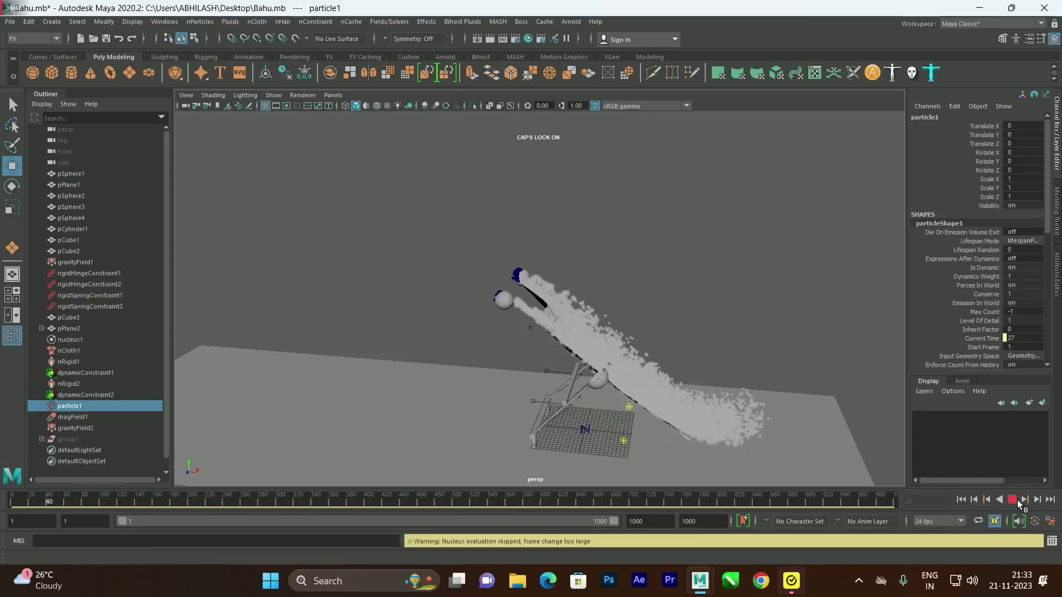
left_click(1013, 499)
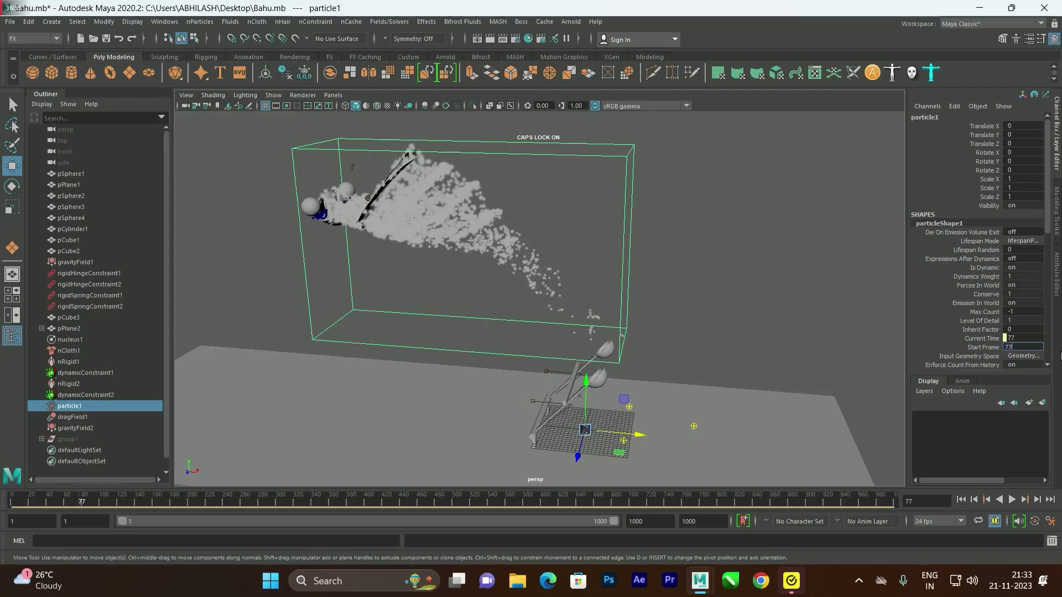
left_click(1012, 500)
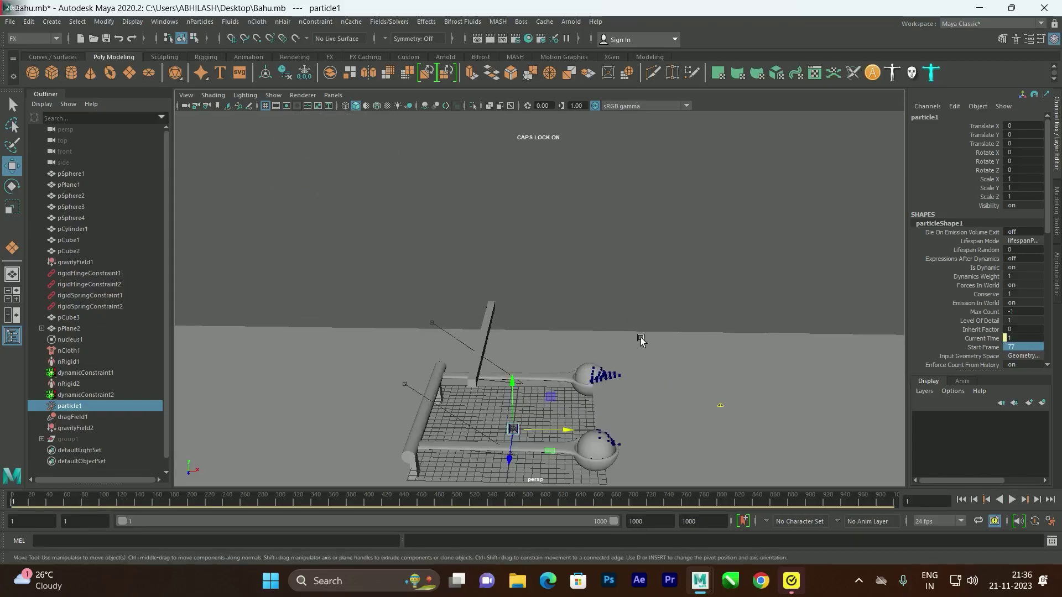
left_click_drag(640, 339, 522, 335, "alt")
right_click_drag(522, 334, 522, 364, "alt")
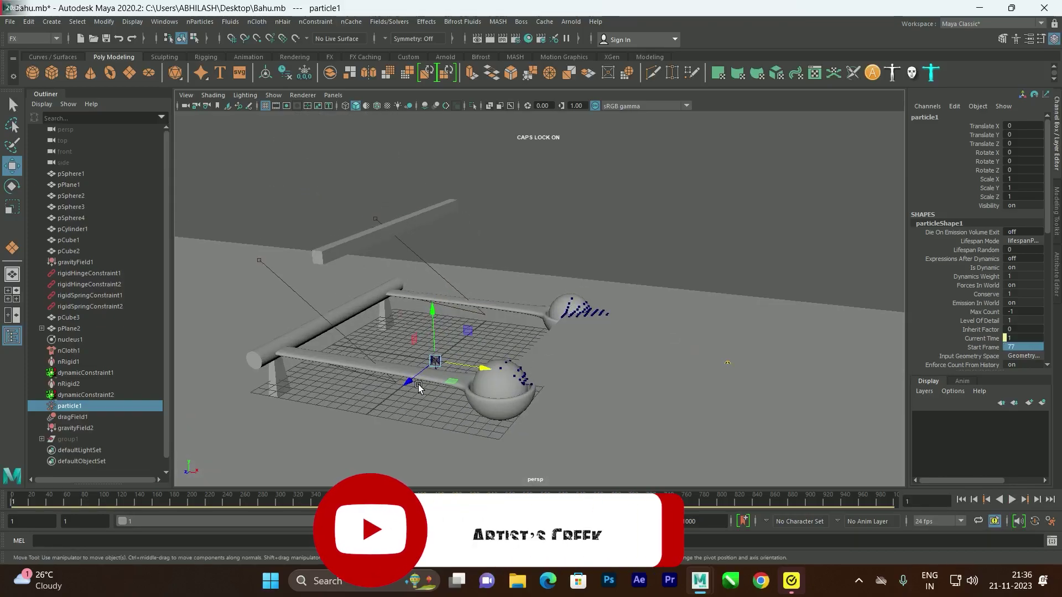
left_click(560, 268)
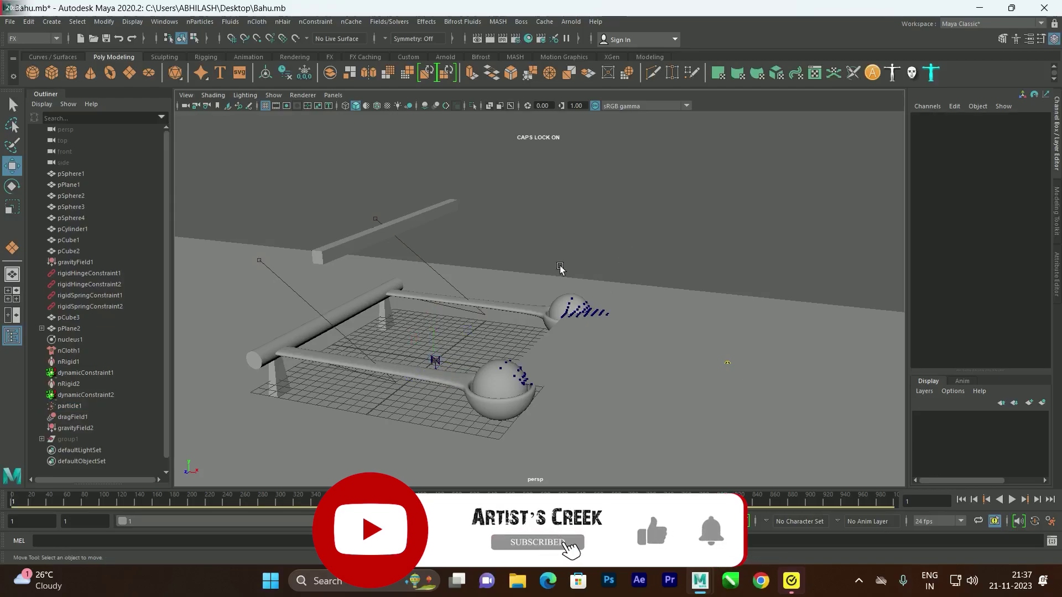